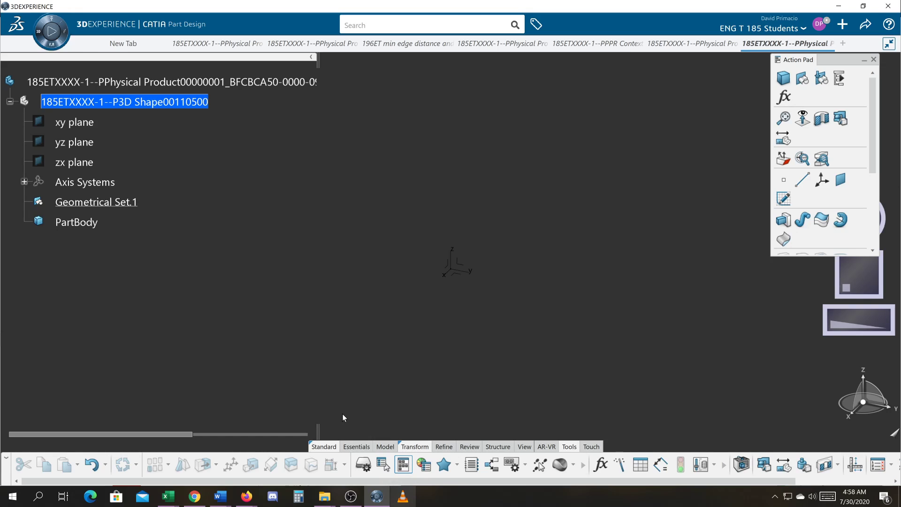
Make PartBody the in-work object and select the part's axis system to sketch on.
left_click(455, 275)
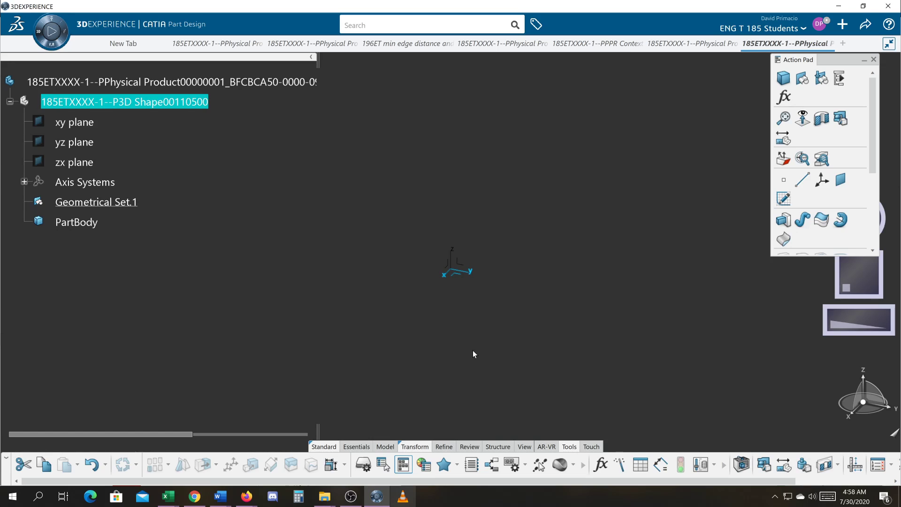
left_click(62, 222)
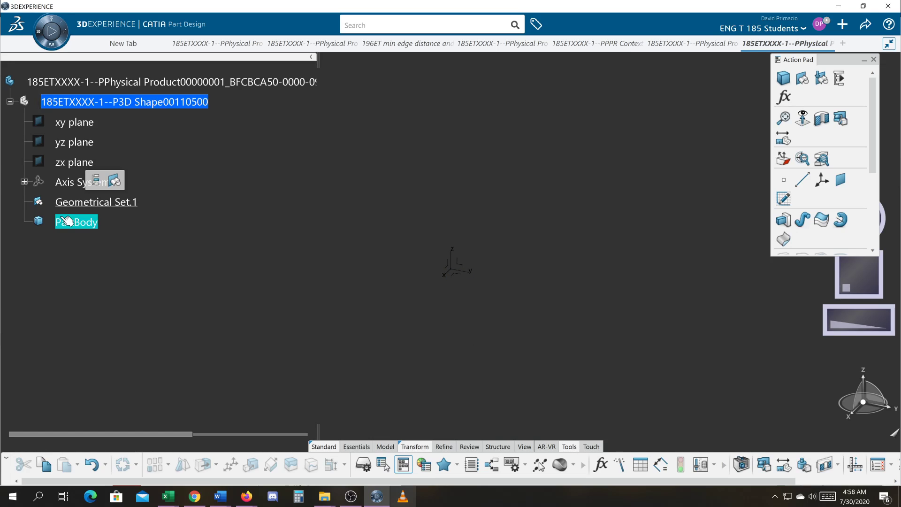
right_click(62, 222)
left_click(80, 306)
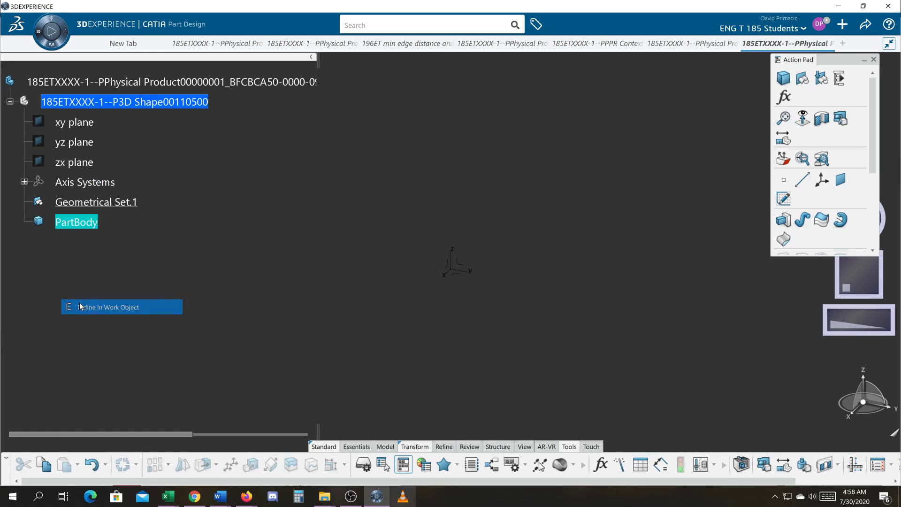
left_click(463, 278)
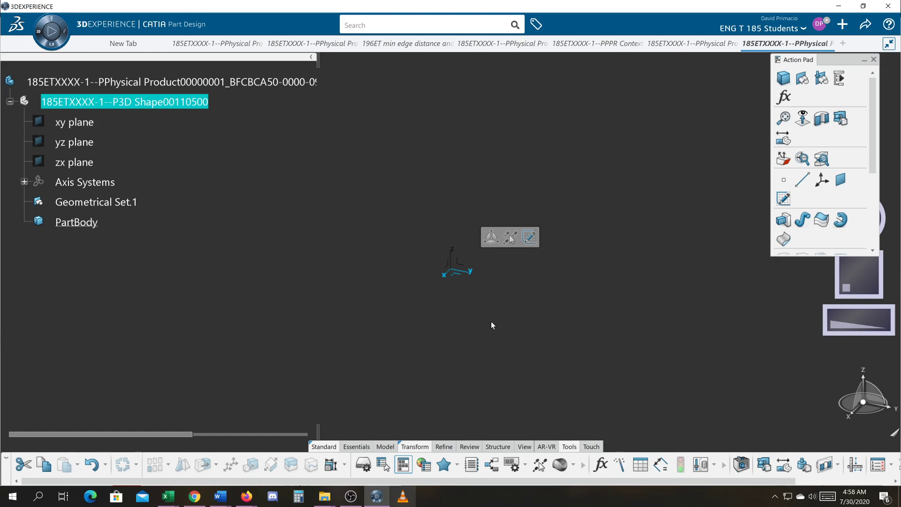
Start the sketch, face it squarely with H pointing right, and move the origin lower left.
left_click(529, 236)
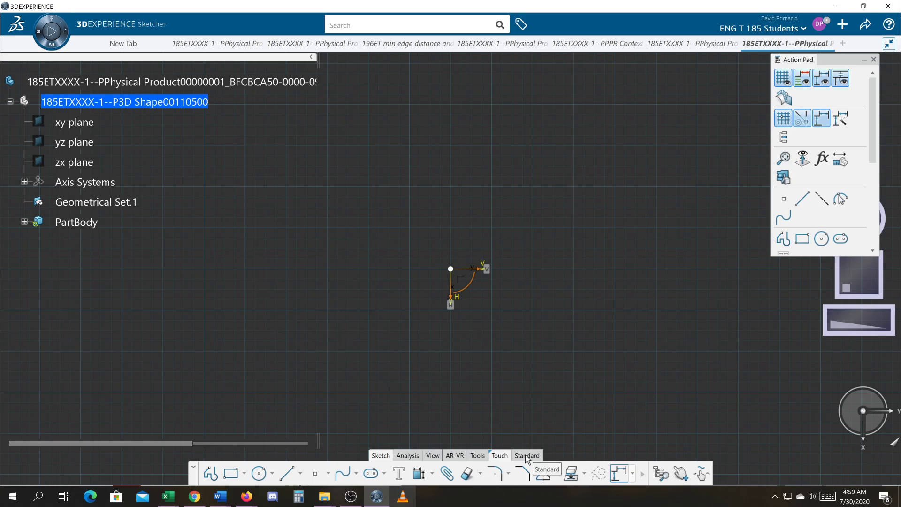
left_click(432, 456)
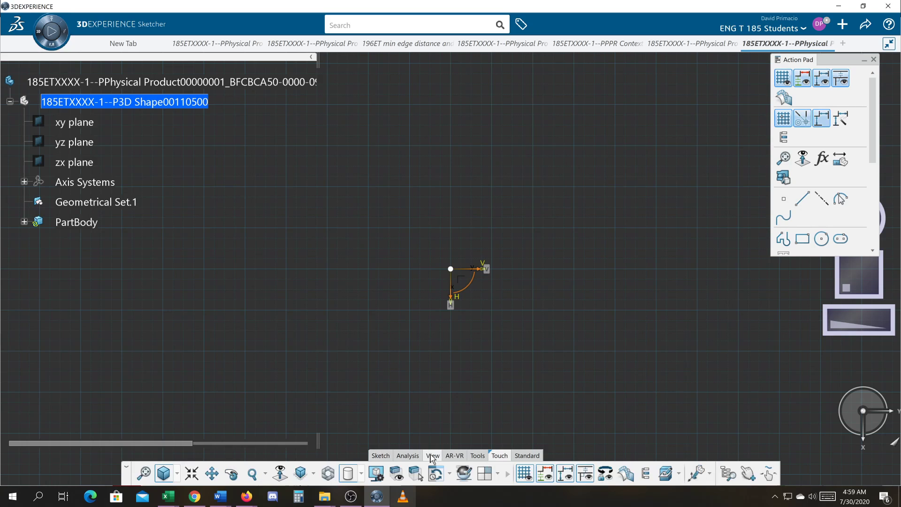
left_click(282, 475)
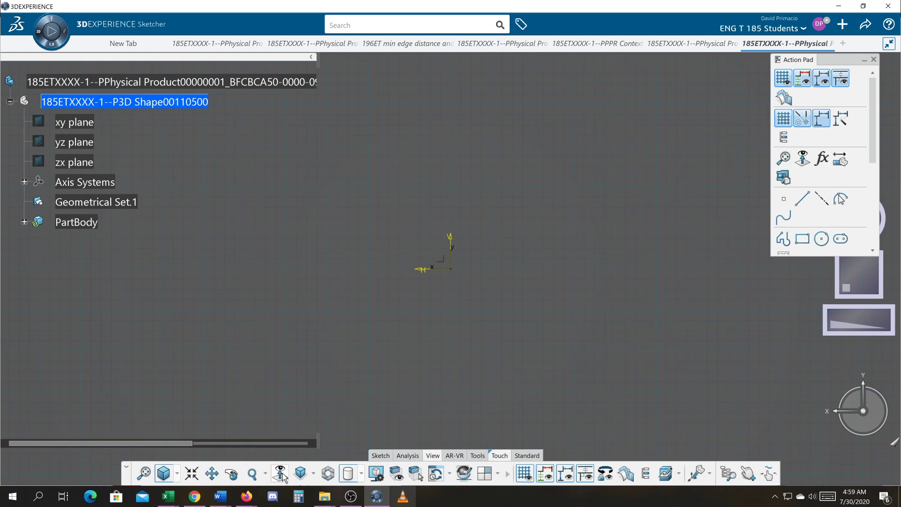
left_click(283, 475)
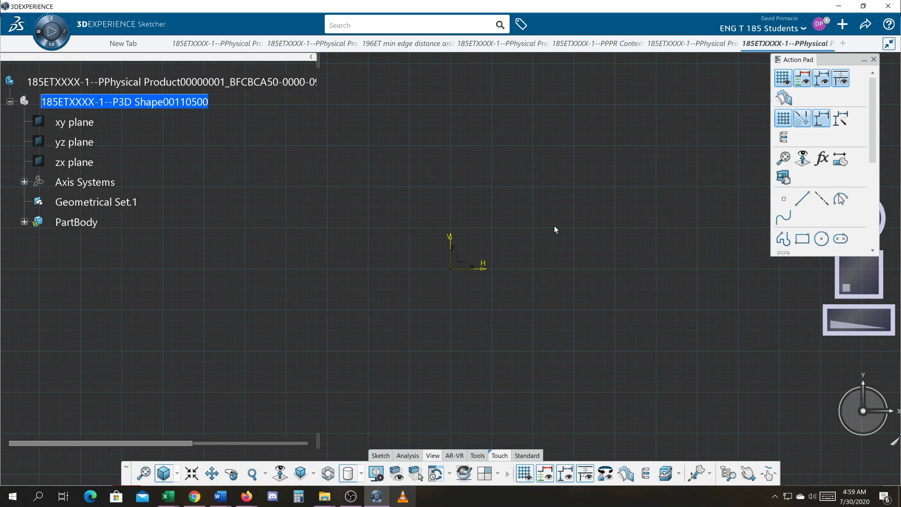
mouse_move(515, 227)
middle_mouse_down()
mouse_move(316, 346)
mouse_move(284, 345)
mouse_move(286, 331)
middle_mouse_up()
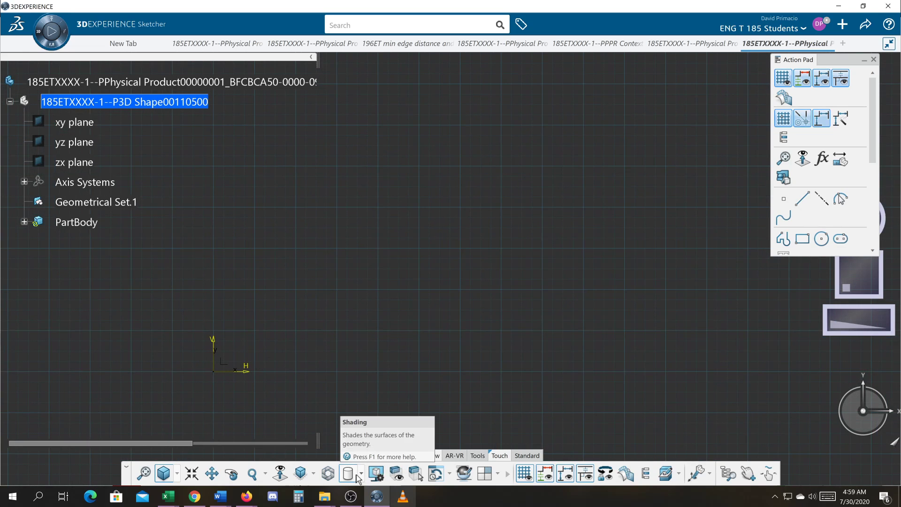
Draw a large outer rectangle and a 5 in × 3 in rectangle inside it.
left_click(380, 455)
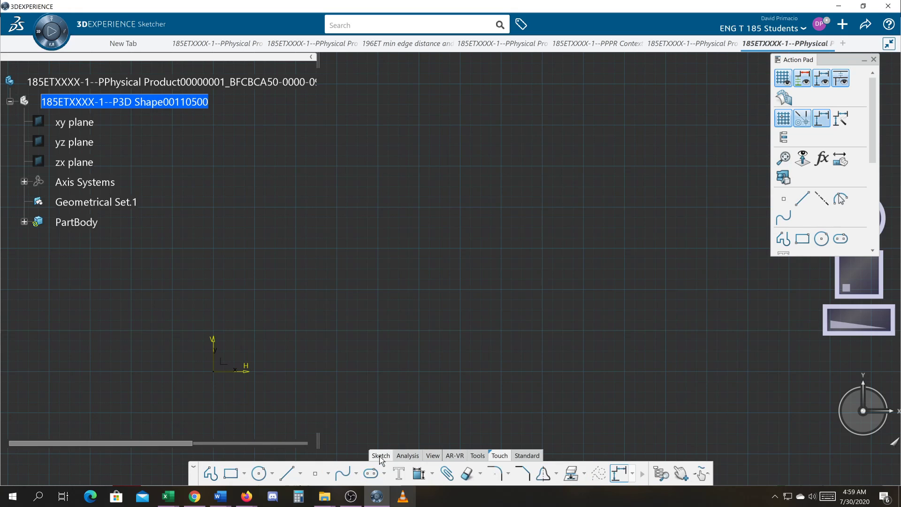
left_click(231, 474)
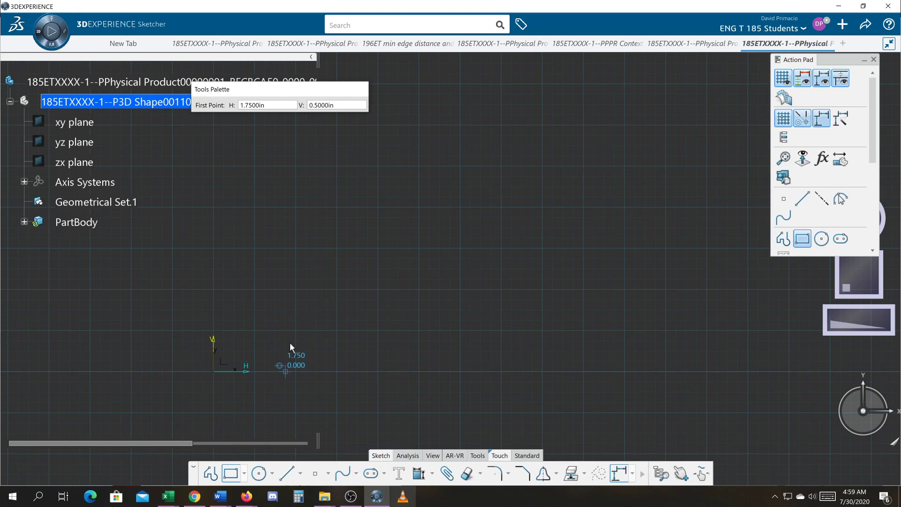
left_click(297, 329)
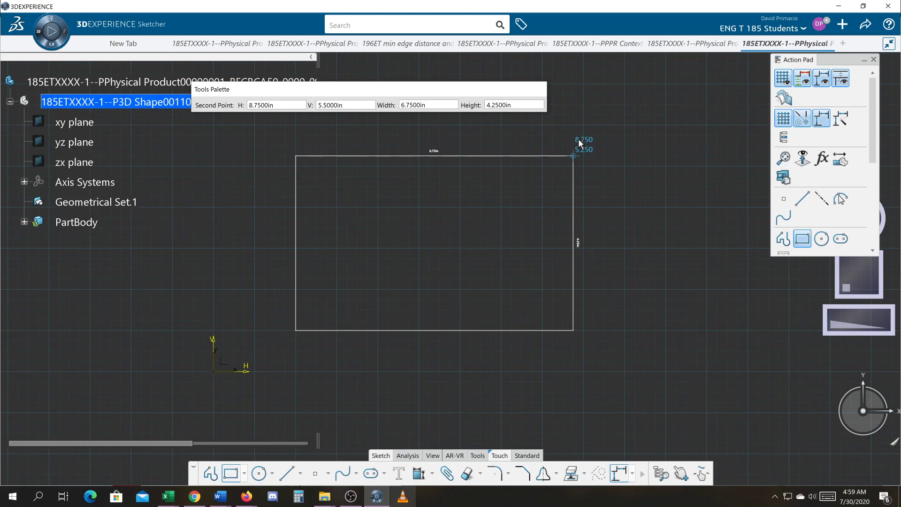
left_click(583, 125)
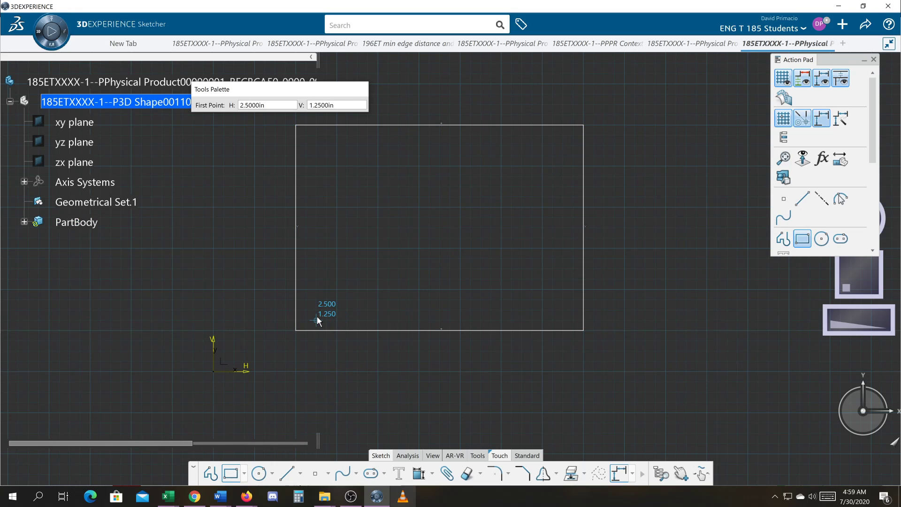
left_click(336, 289)
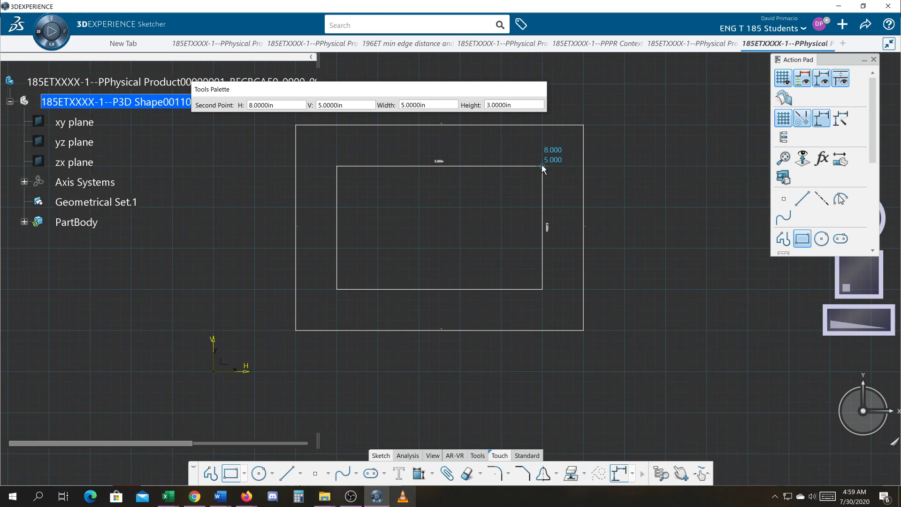
left_click(542, 165)
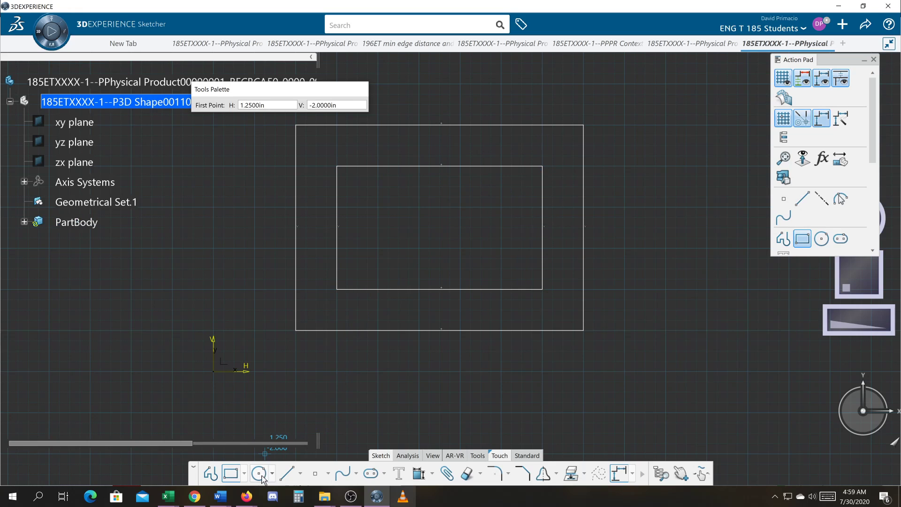
Draw the first hole circle near the frame's upper-left corner.
key("Escape")
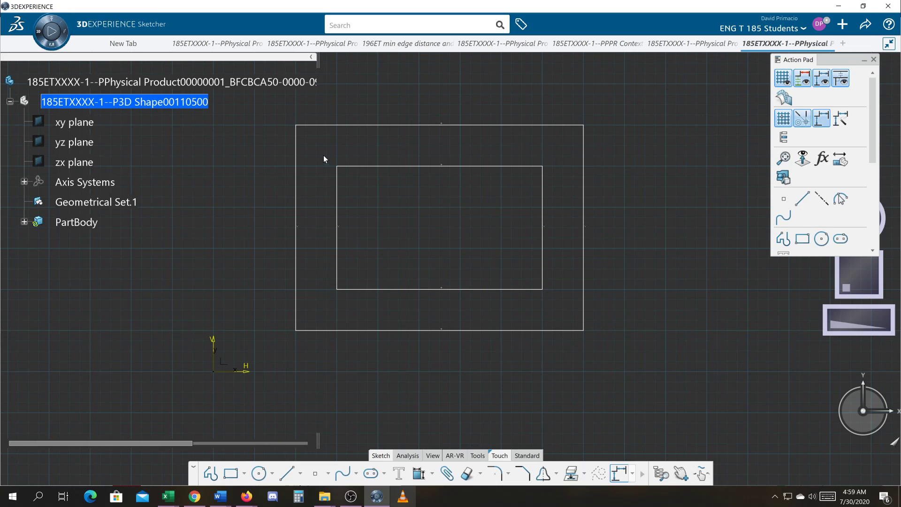
left_click(260, 474)
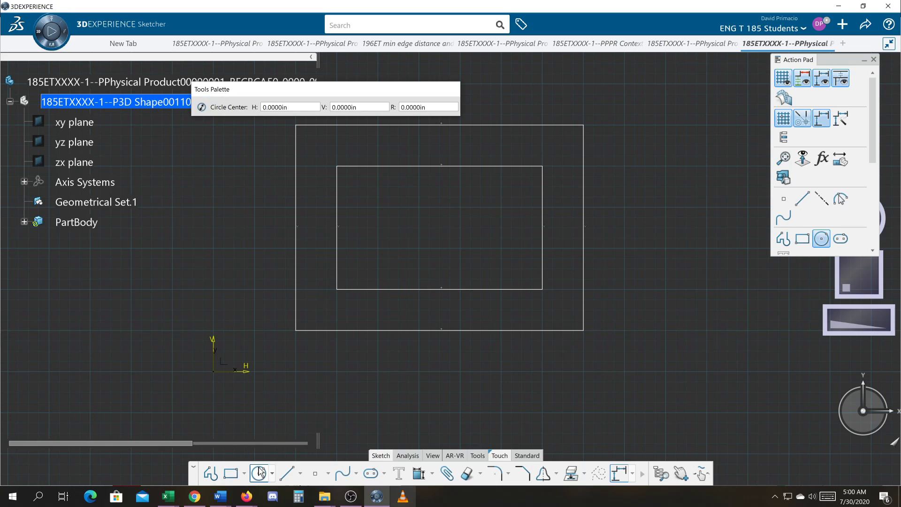
left_click(260, 473)
left_click(264, 475)
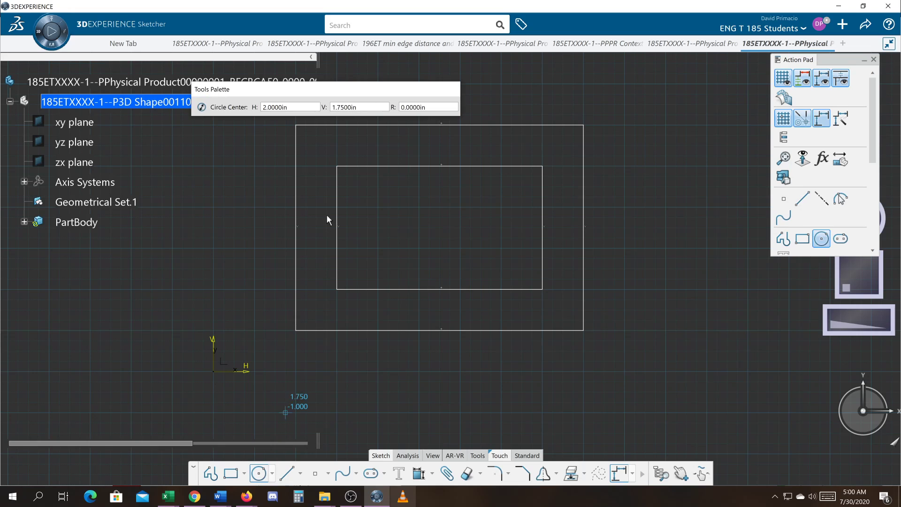
left_click(322, 148)
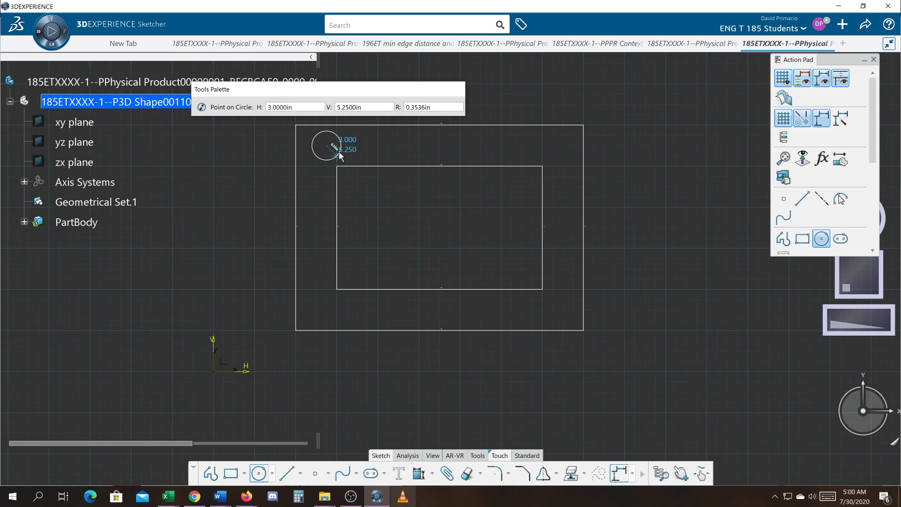
key("Escape")
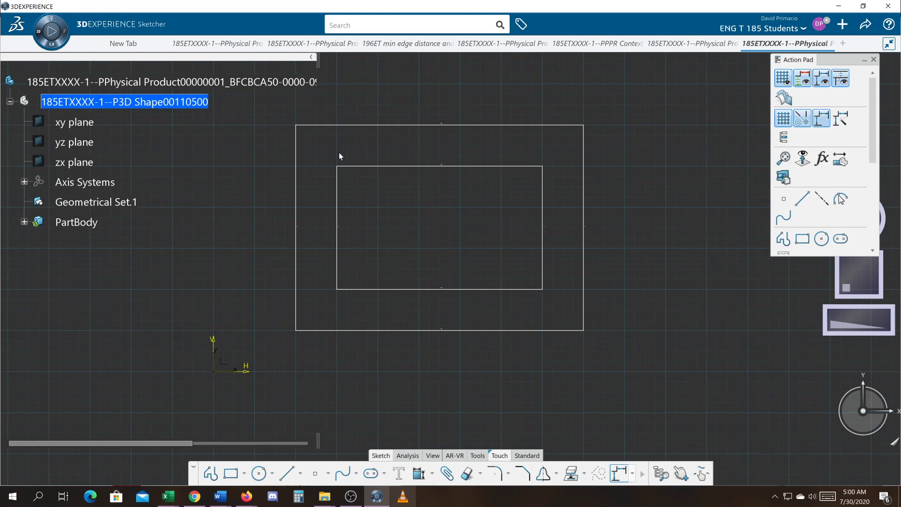
left_click(258, 473)
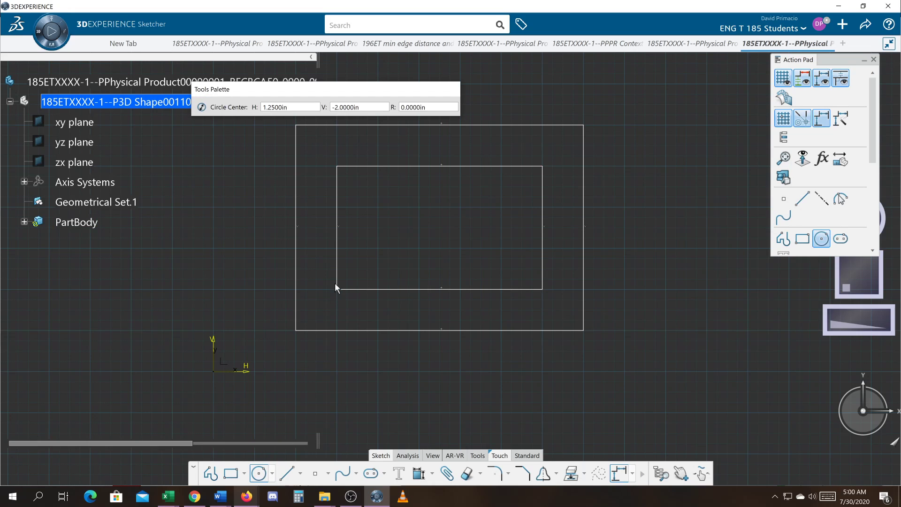
left_click(320, 148)
left_click(327, 146)
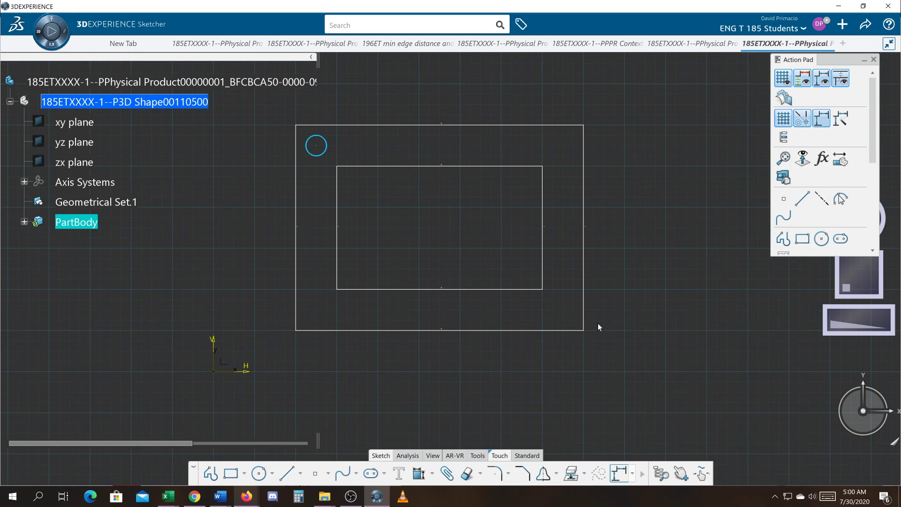
Add a second 0.25 in radius hole circle near the lower-right corner.
left_click(259, 473)
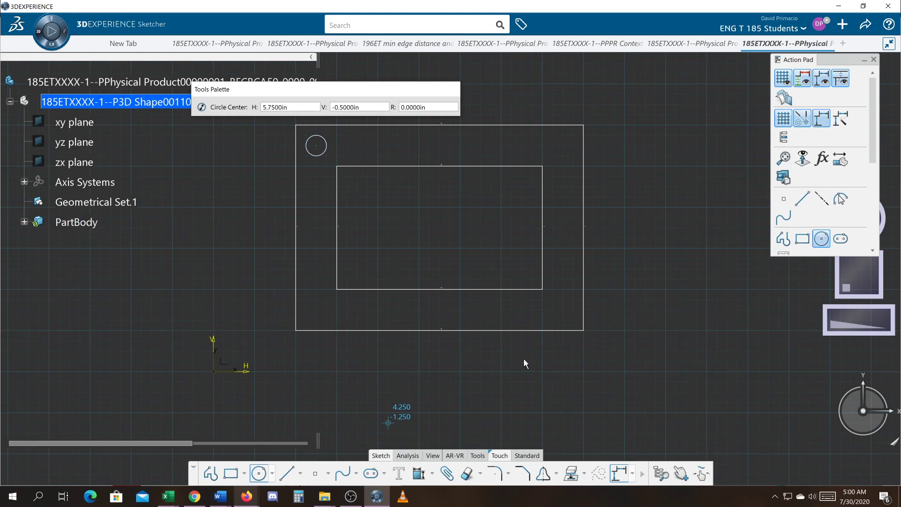
left_click(563, 310)
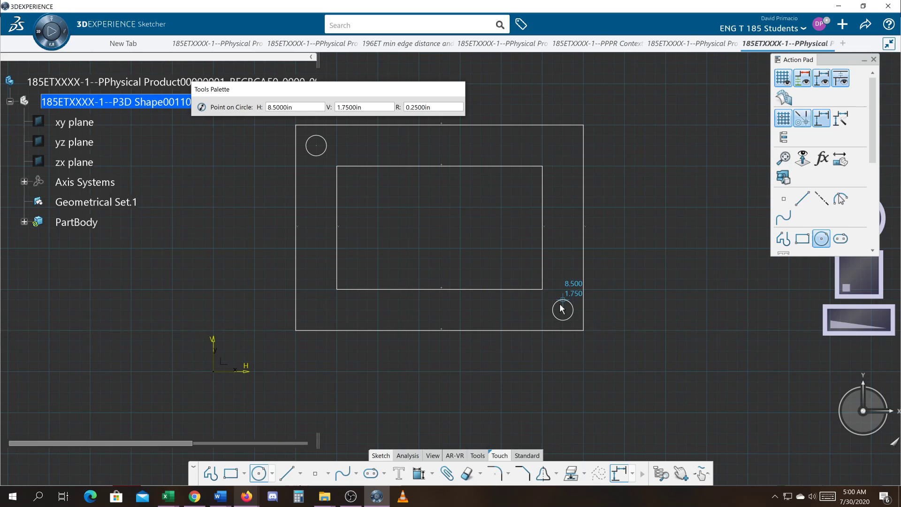
left_click(568, 301)
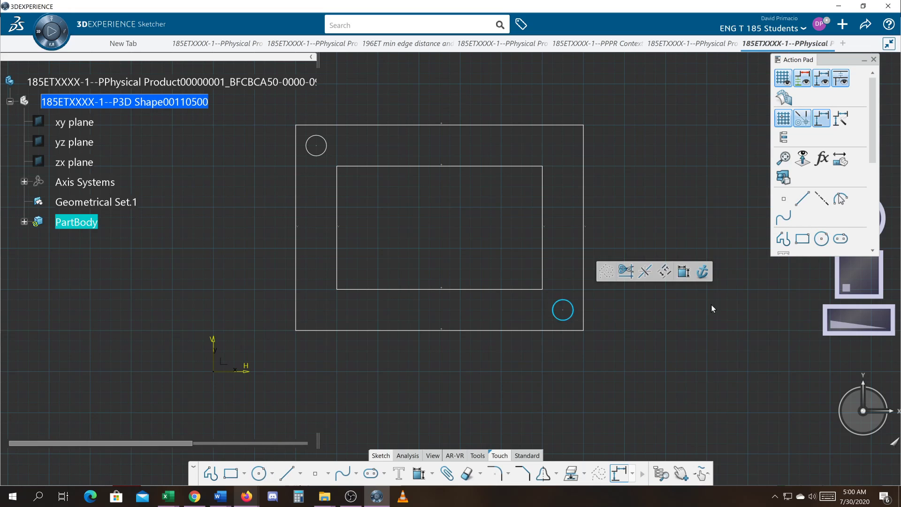
left_click(690, 340)
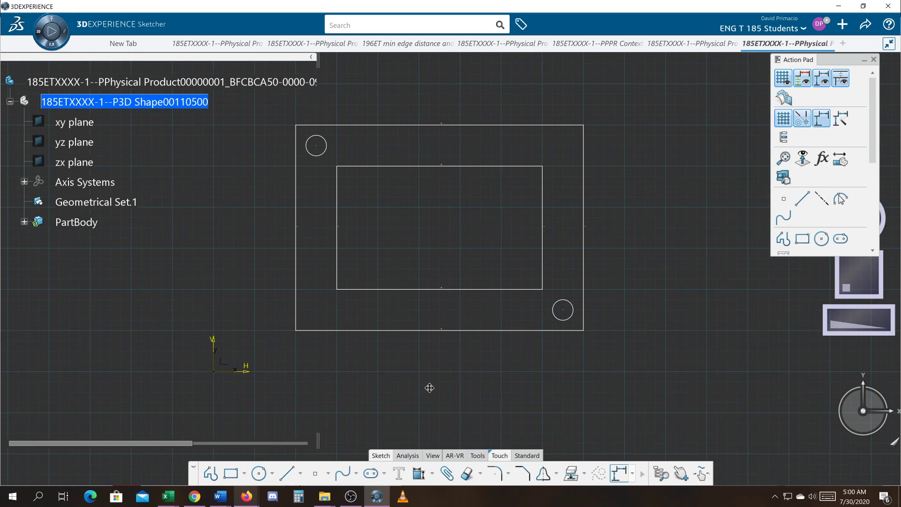
middle_click_drag(429, 387, 429, 398)
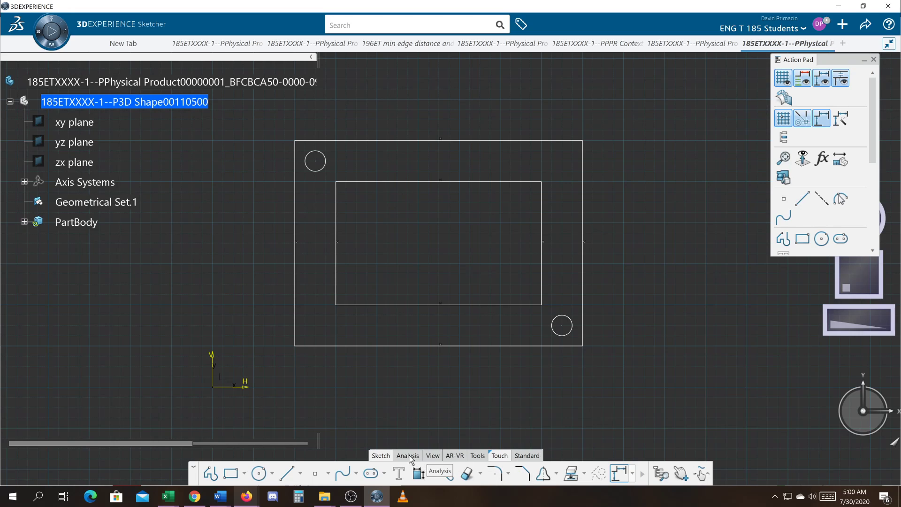
Exit the sketch and pad it 0.7874 in in the reversed direction.
left_click(526, 455)
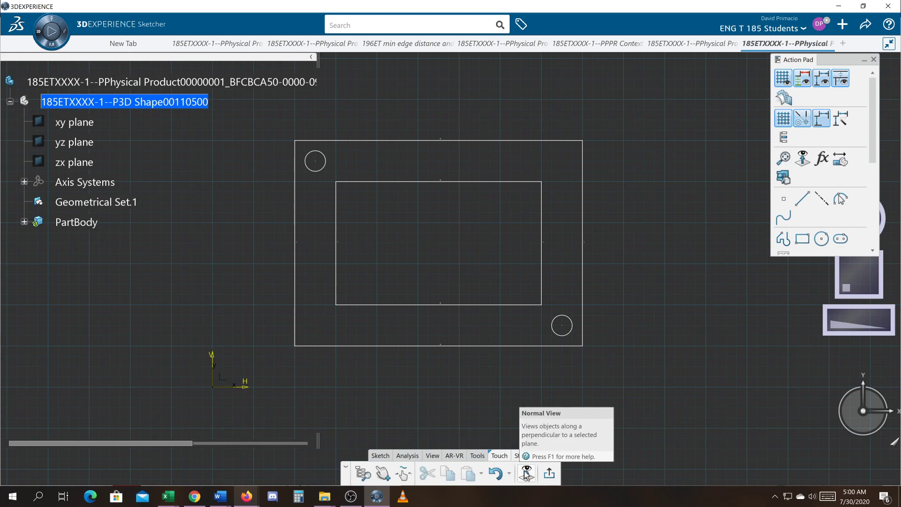
left_click(548, 475)
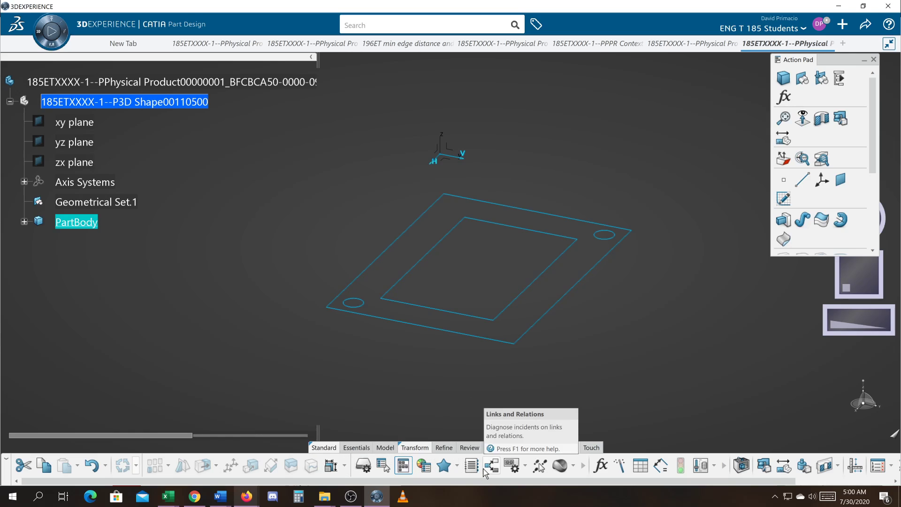
left_click(353, 451)
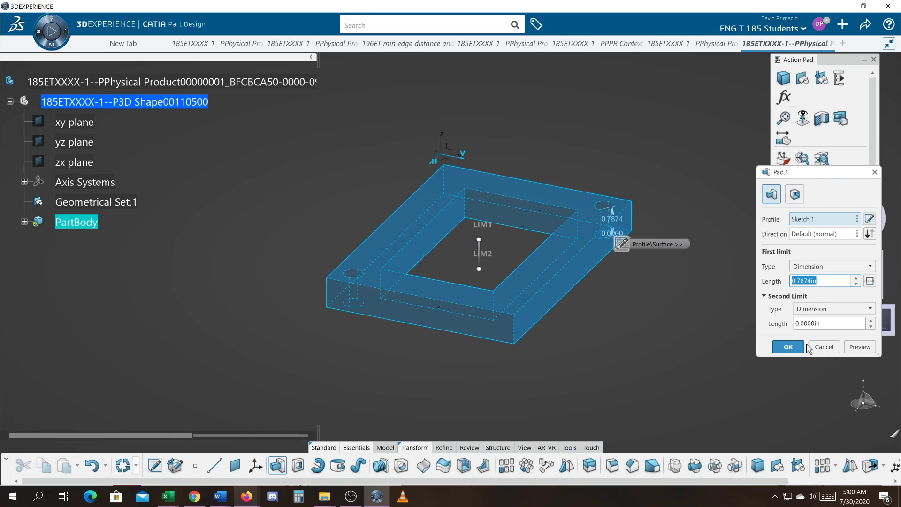
left_click(869, 234)
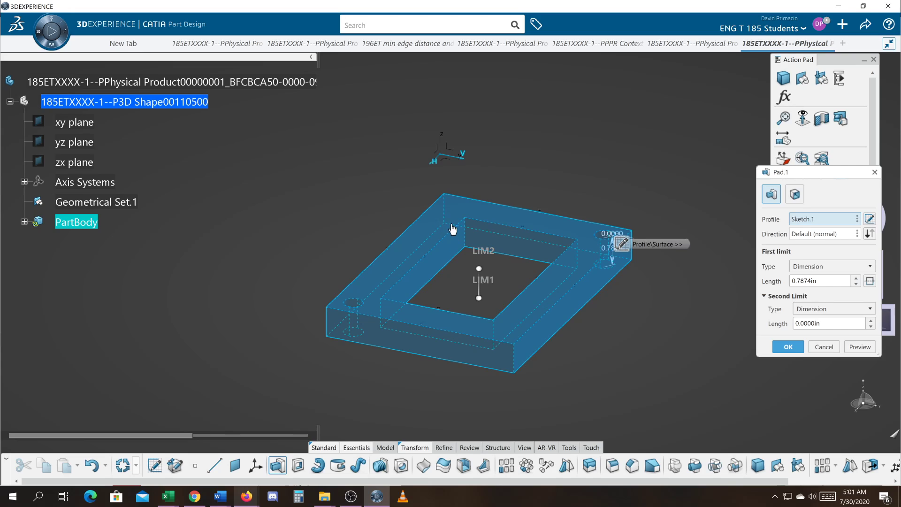
left_click(791, 349)
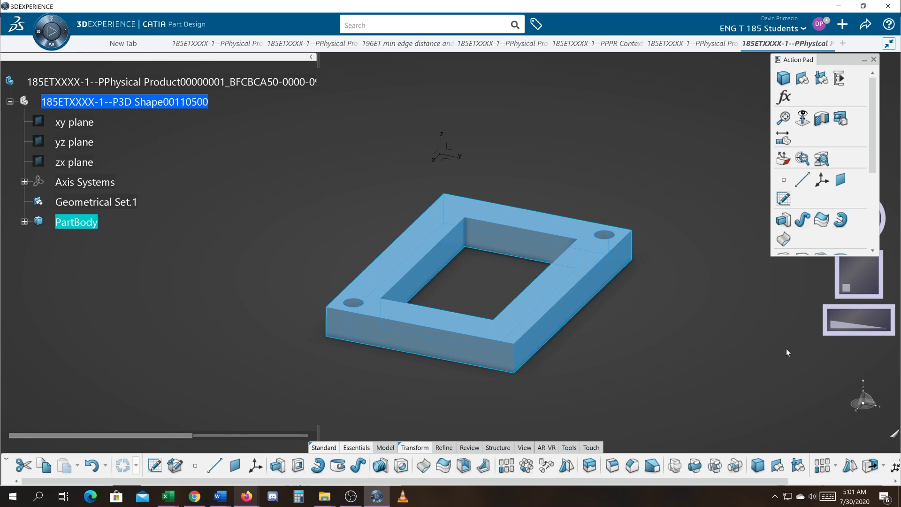
Launch the Drafting app in a new tab to create a blank drawing with Sheet.1.
middle_click(568, 317)
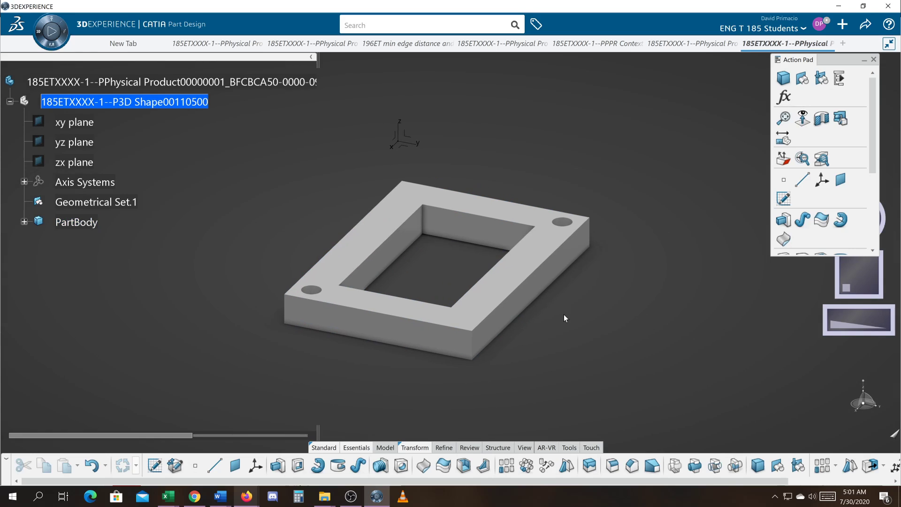
left_click(843, 43)
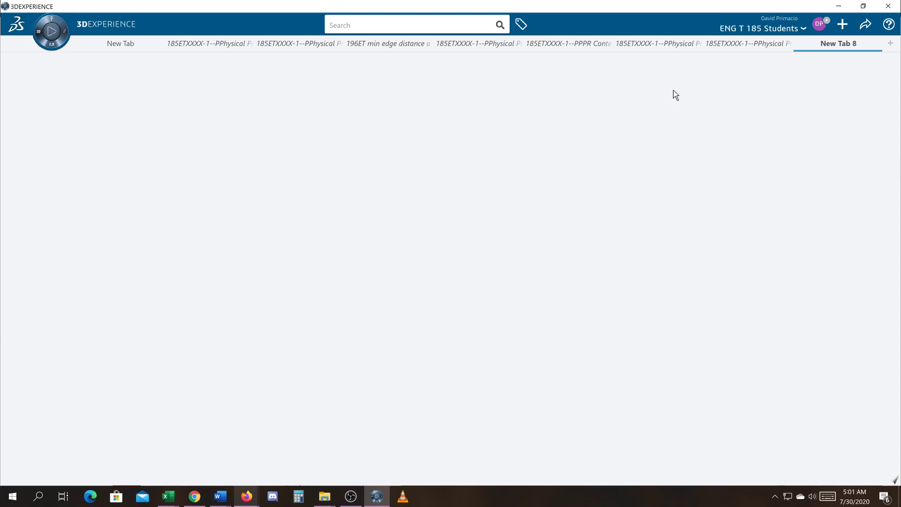
left_click(40, 35)
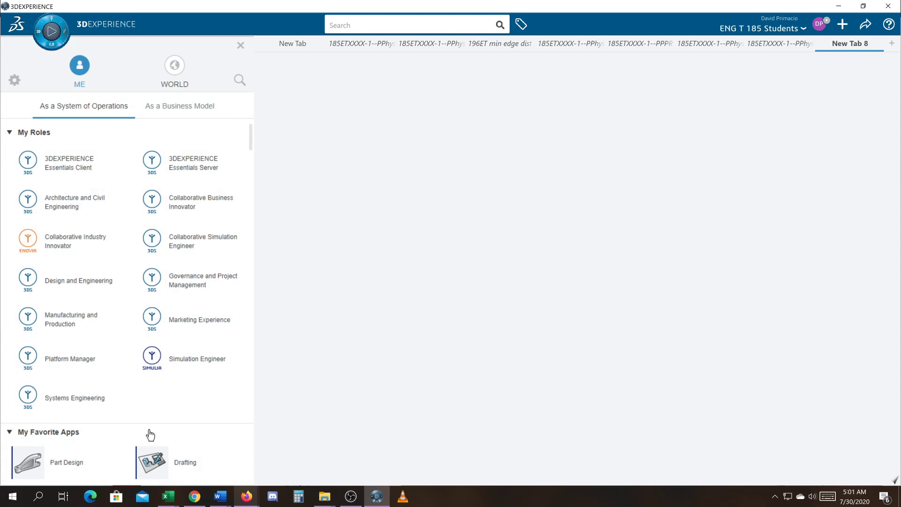
left_click(157, 451)
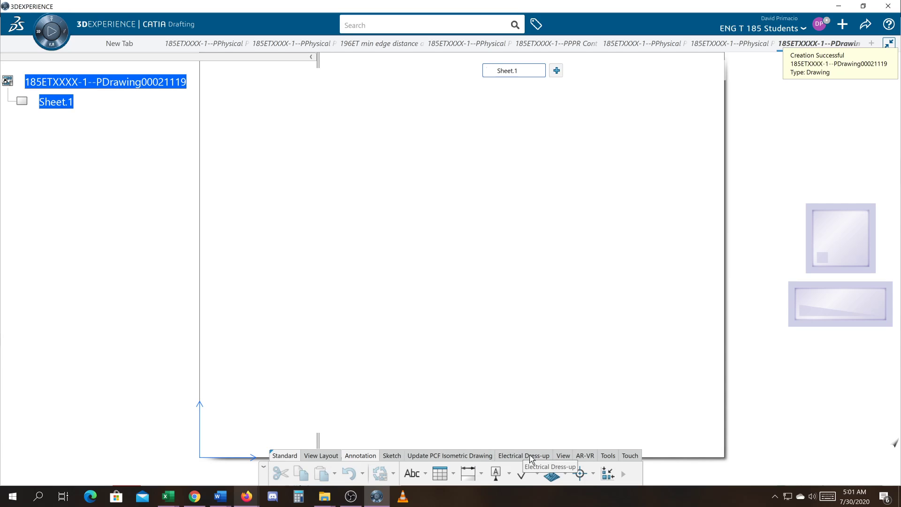
Set Sheet.1's sheet style to C ANSI in Page Layout.
left_click(321, 455)
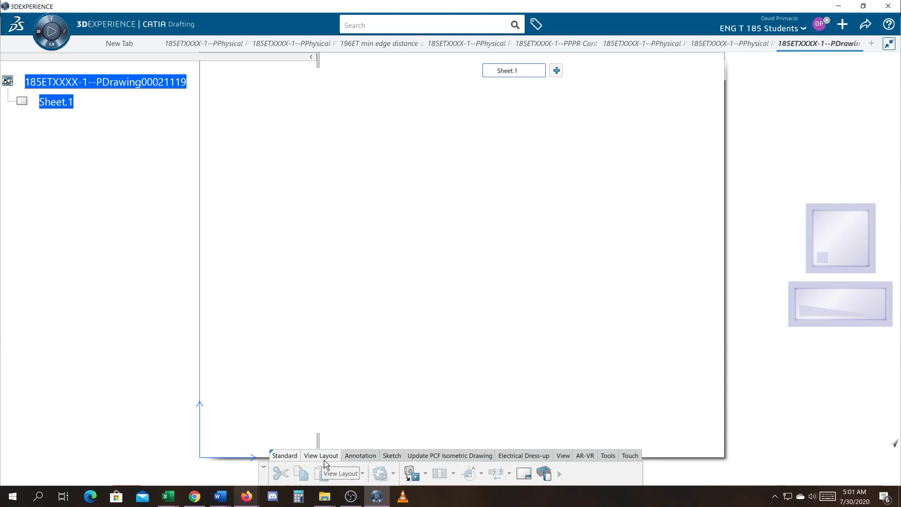
left_click(523, 474)
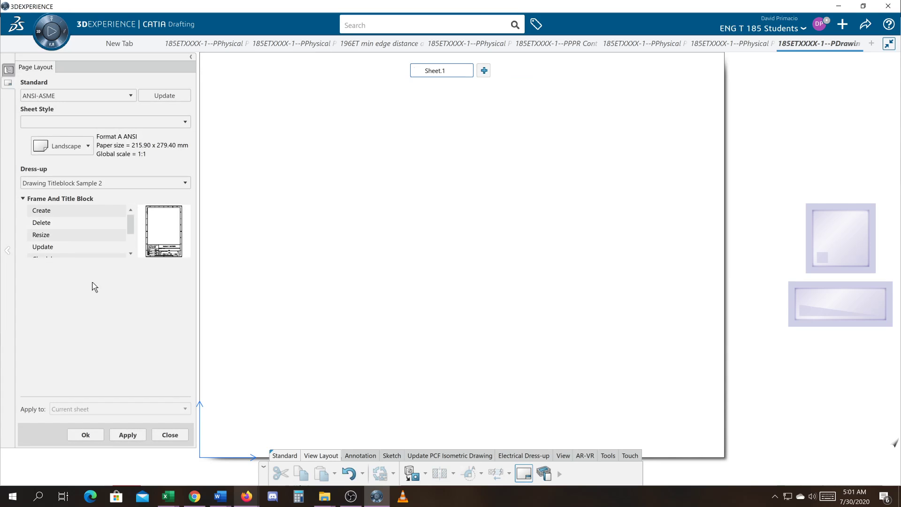
left_click(72, 123)
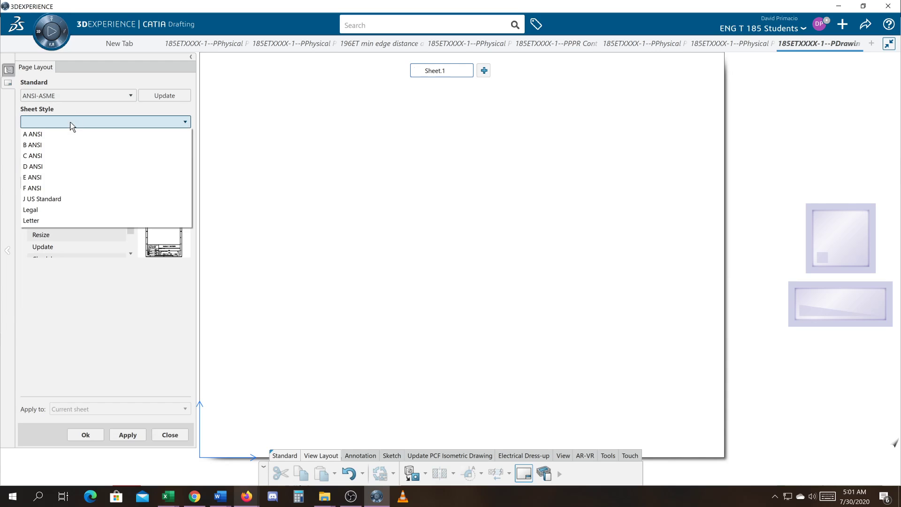
left_click(68, 155)
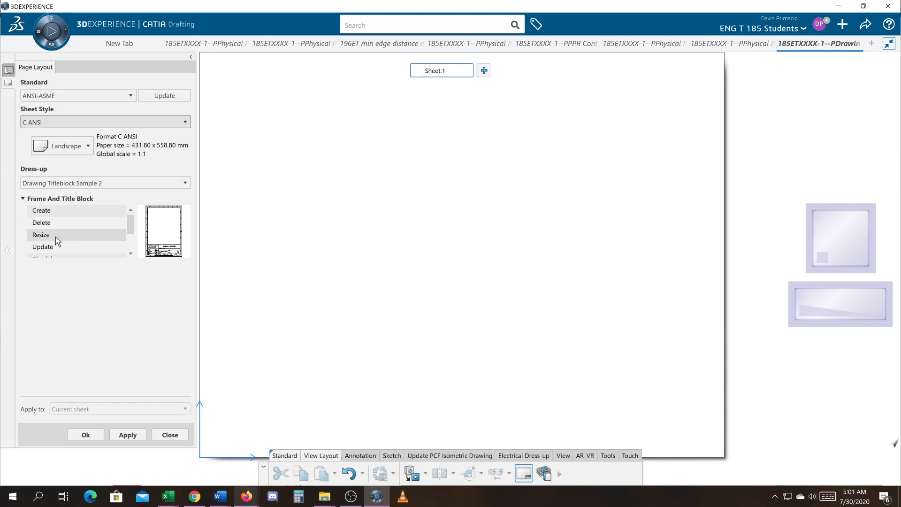
left_click(127, 434)
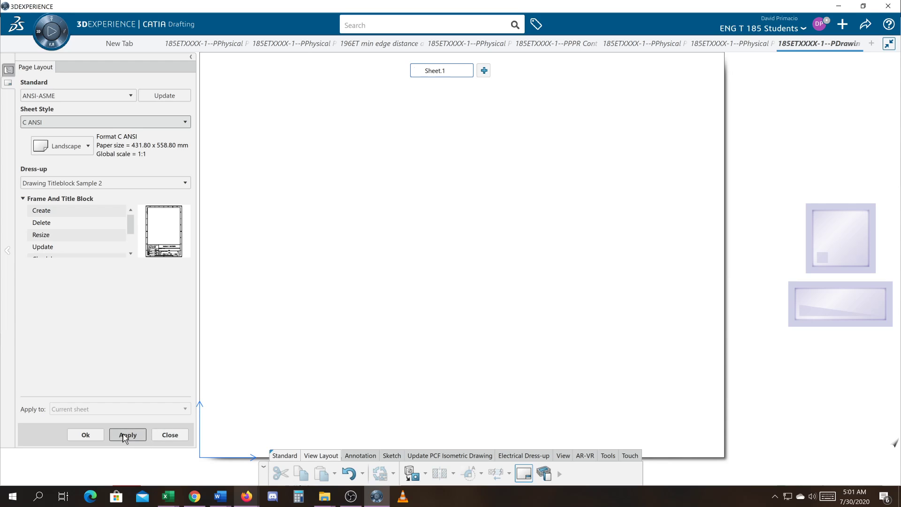
Create and apply the border frame and title block on the sheet.
left_click(62, 210)
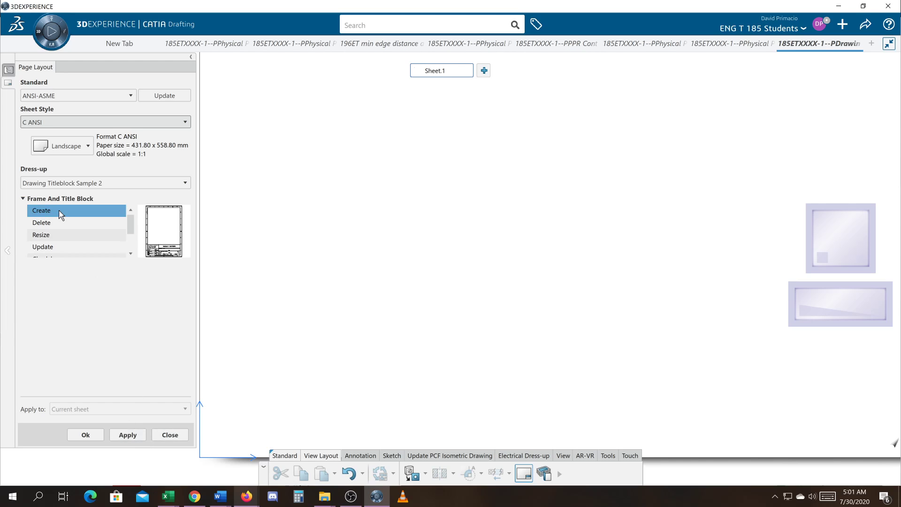
left_click(133, 438)
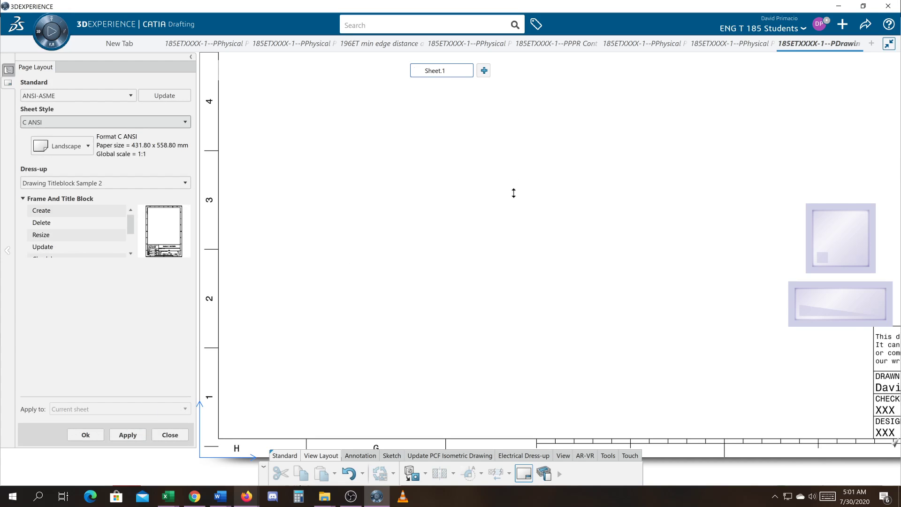
scroll(513, 193, "down", 5)
scroll(440, 300, "up", 2)
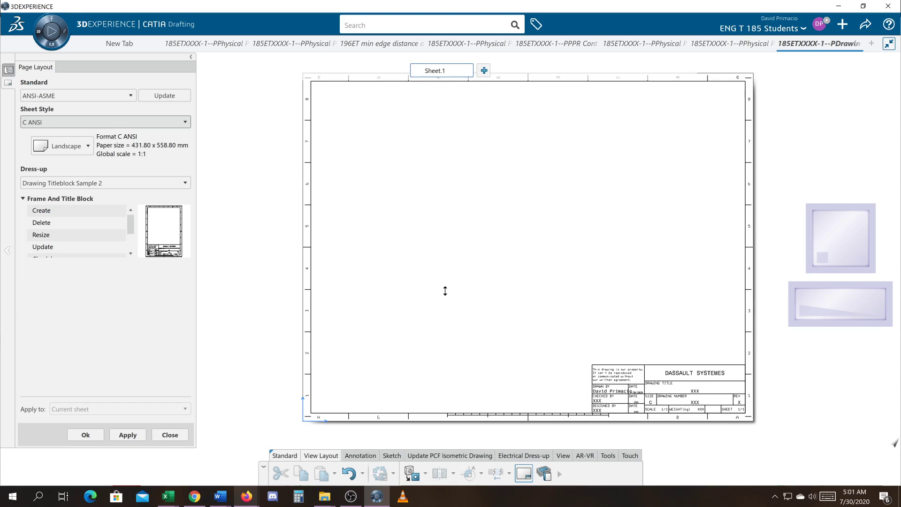
scroll(444, 295, "down", 2)
scroll(587, 225, "down", 2)
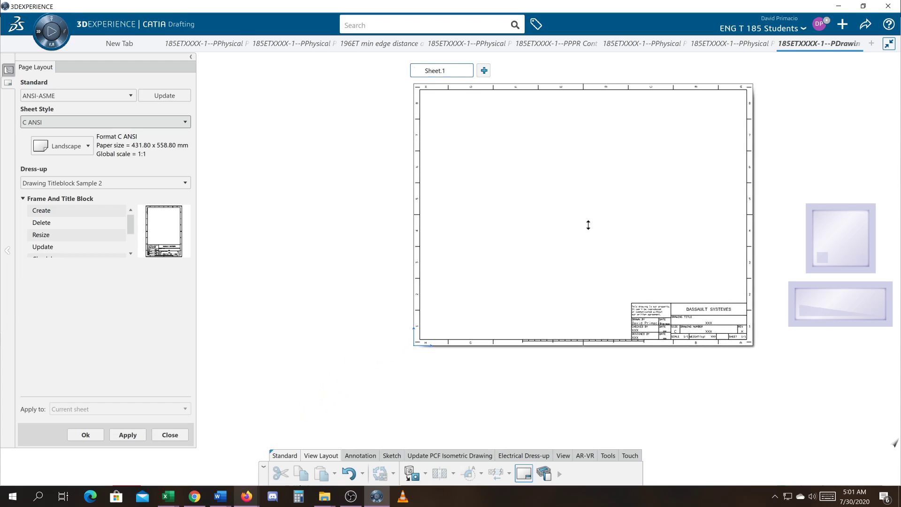
scroll(588, 225, "up", 1)
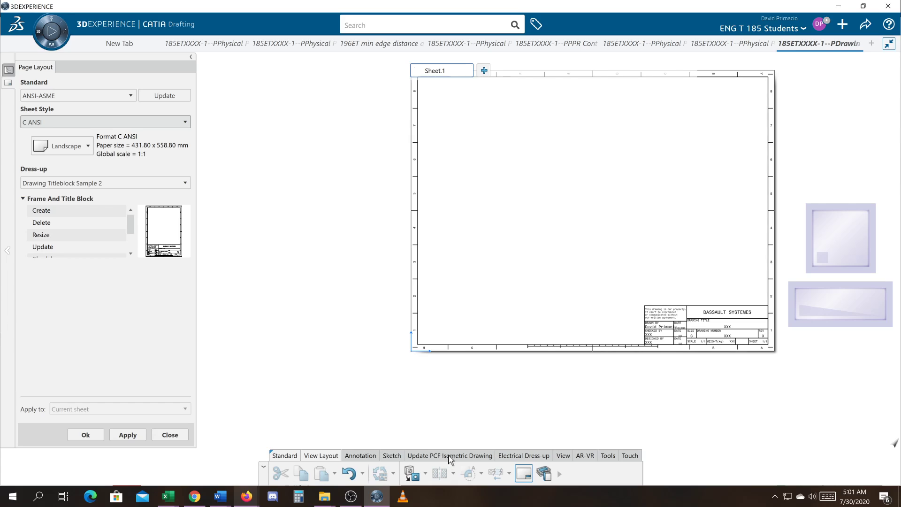
Restore the drawing tree and reframe on Sheet.1 to see the whole C-size sheet.
left_click(563, 455)
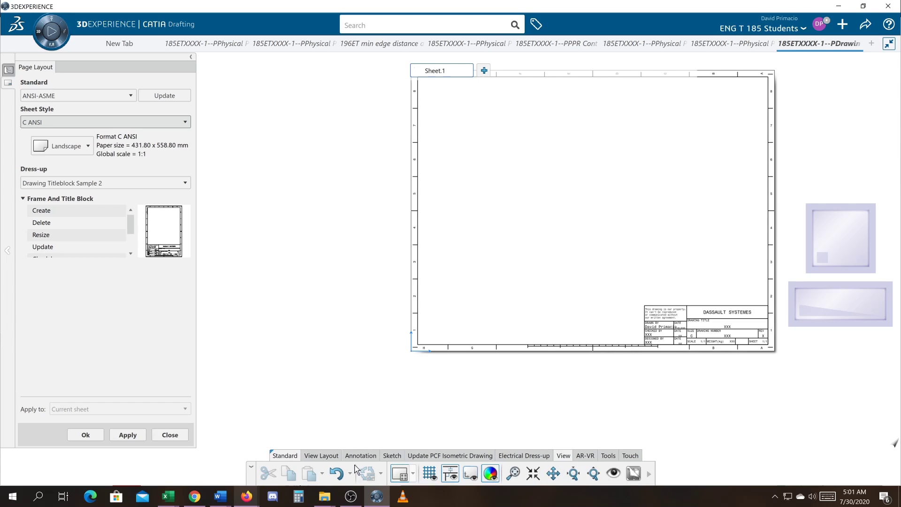
left_click(510, 475)
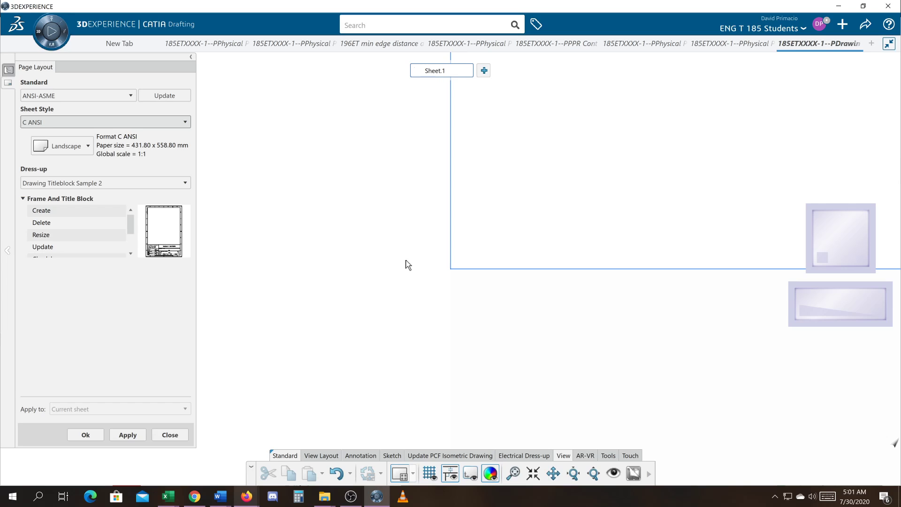
left_click(8, 70)
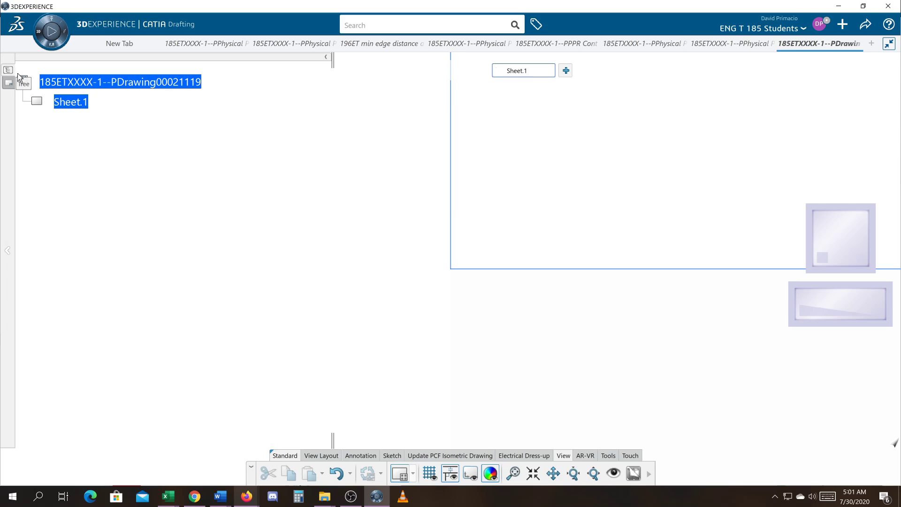
right_click(78, 105)
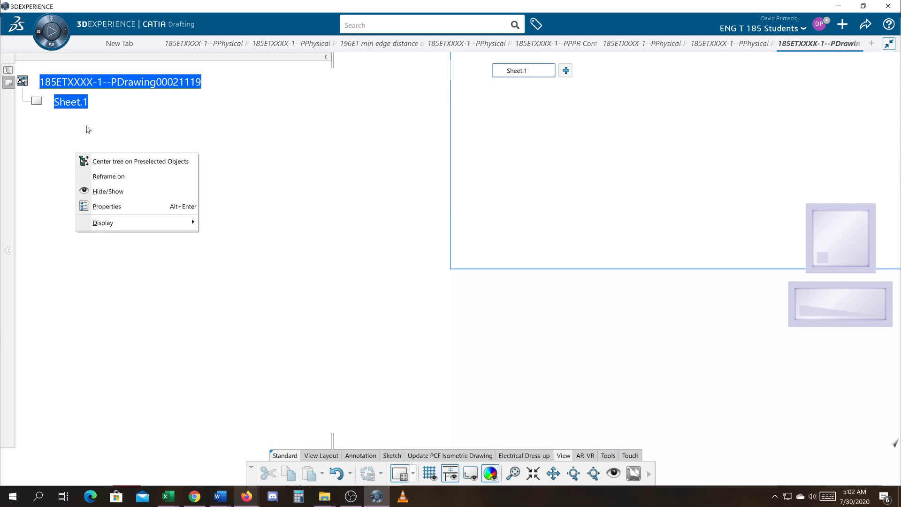
left_click(110, 177)
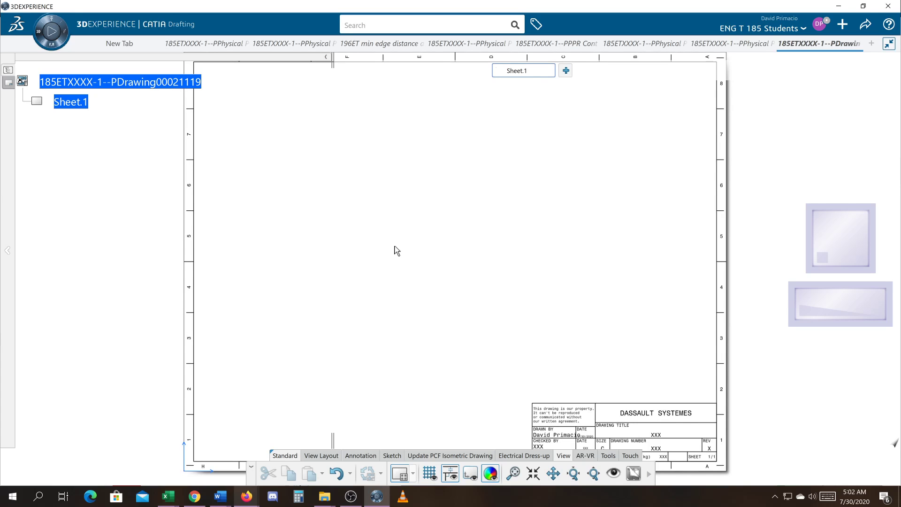
mouse_move(396, 249)
middle_mouse_down()
mouse_move(398, 224)
mouse_move(390, 275)
mouse_move(408, 219)
mouse_move(424, 234)
middle_mouse_up()
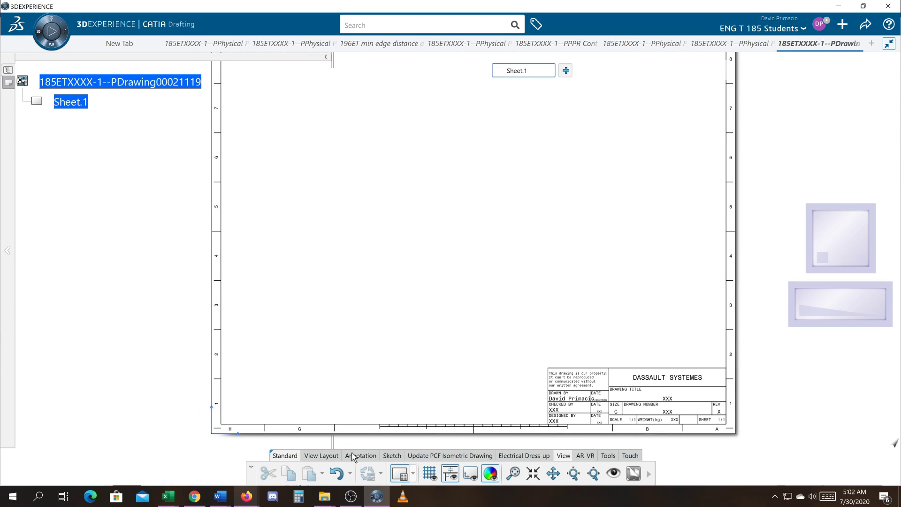
Generate a FRONT view of the frame from the part's top face and place it on the sheet.
left_click(329, 461)
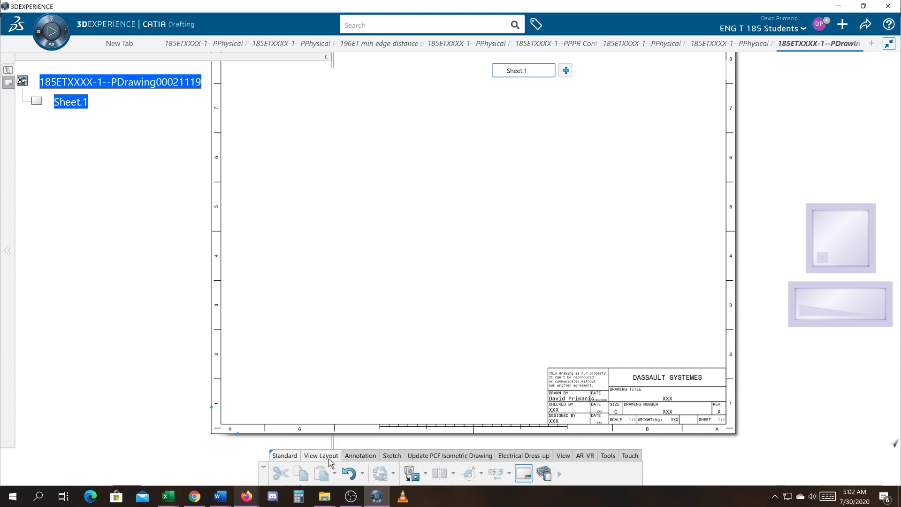
left_click(411, 475)
left_click(731, 43)
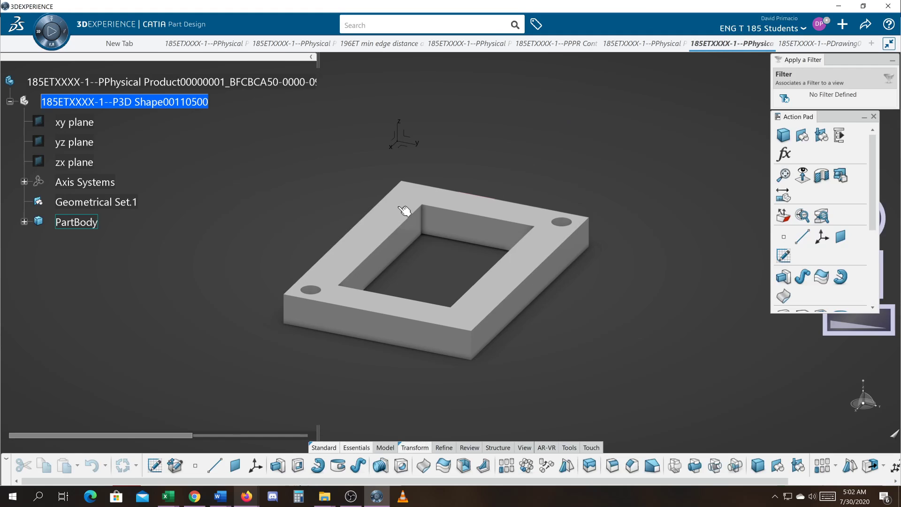
left_click(400, 209)
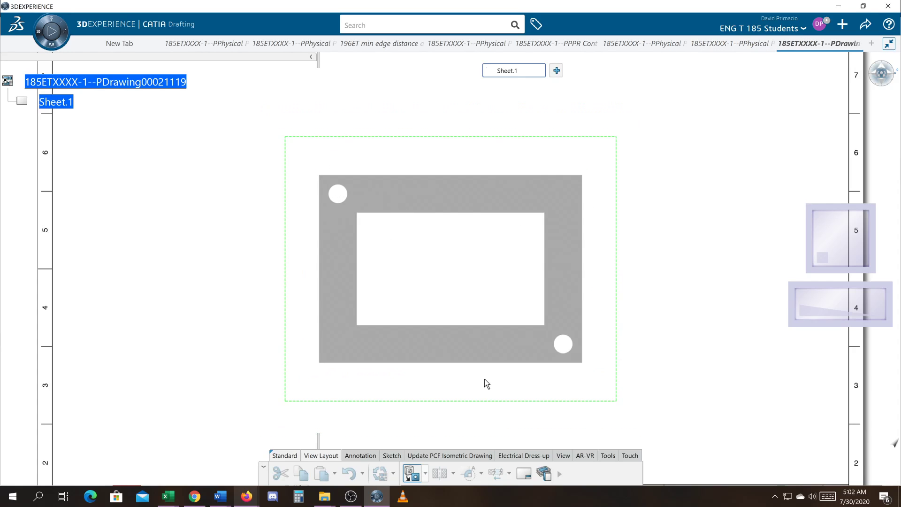
left_click(443, 282)
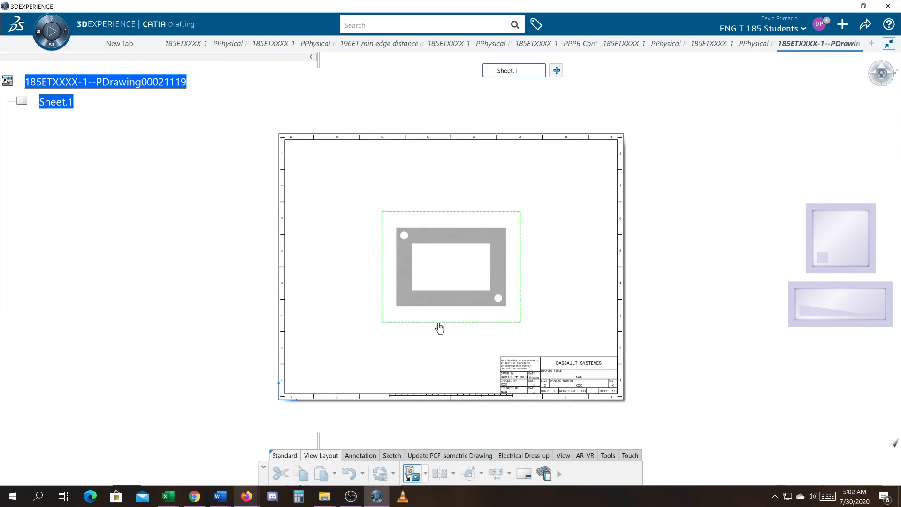
left_click(414, 334)
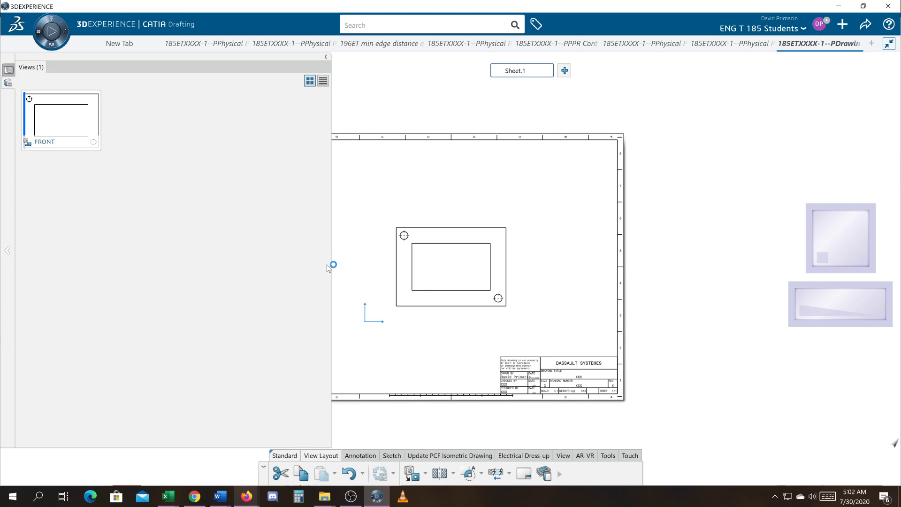
left_click_drag(332, 267, 101, 261)
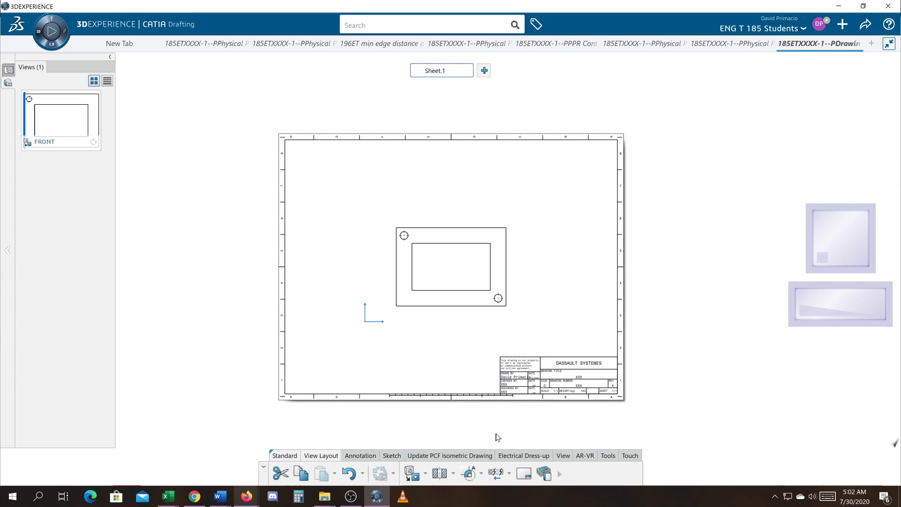
Drag the FRONT view further left and slightly lower on Sheet.1.
left_click(564, 457)
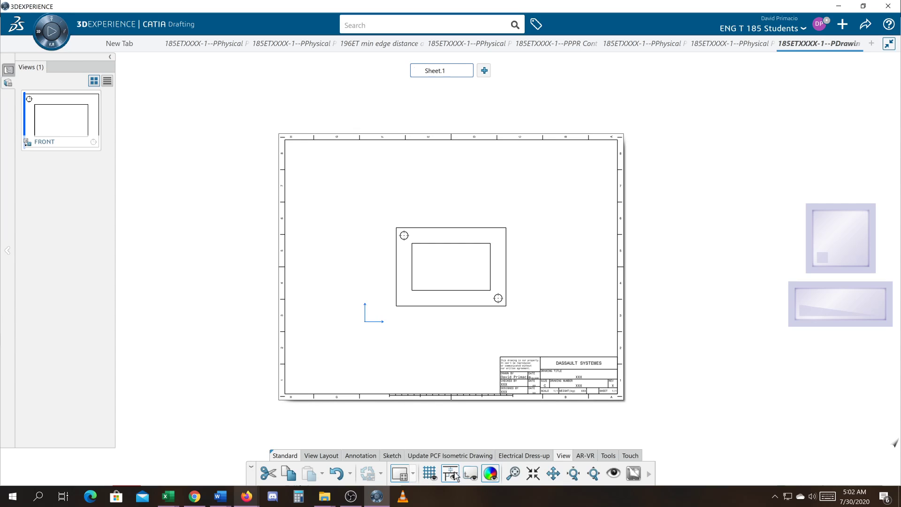
left_click(469, 474)
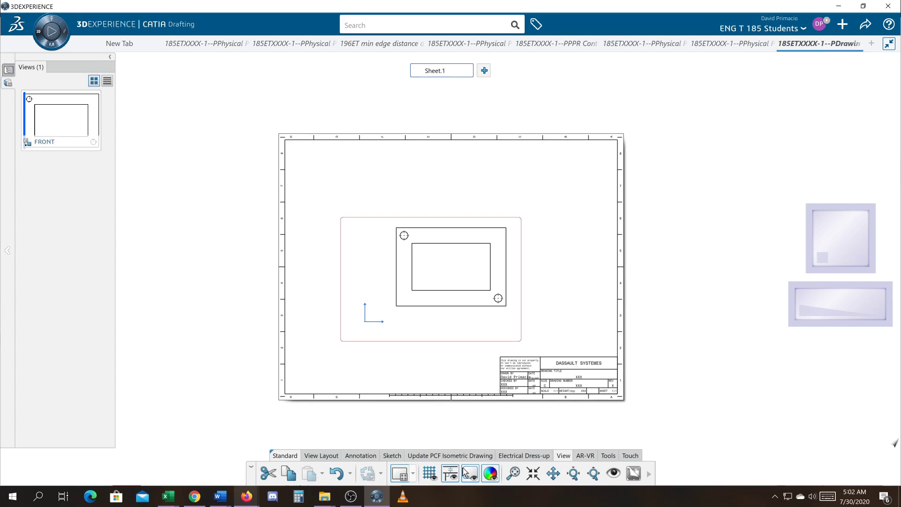
left_click(470, 473)
mouse_move(364, 347)
middle_mouse_down()
mouse_move(352, 345)
mouse_move(424, 273)
middle_mouse_up()
scroll(351, 345, "up", 2)
scroll(424, 274, "up", 1)
scroll(432, 268, "up", 1)
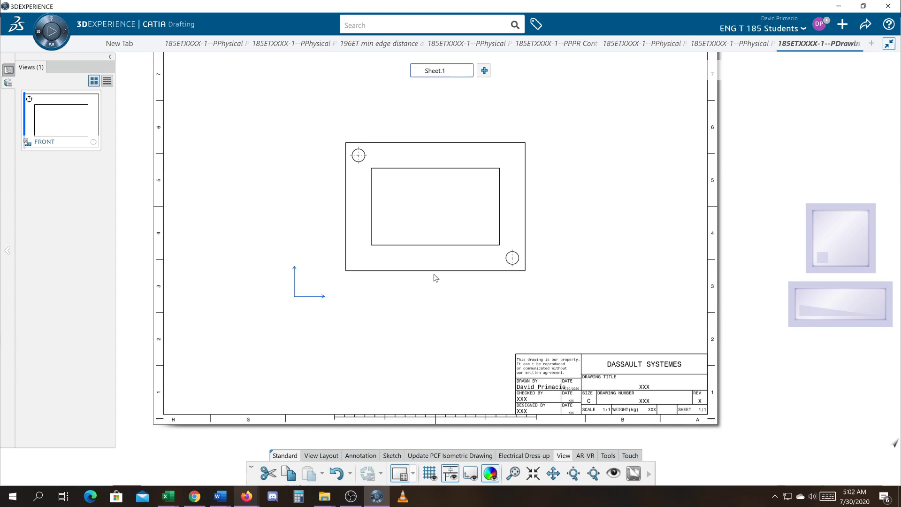
middle_click_drag(499, 285, 515, 288)
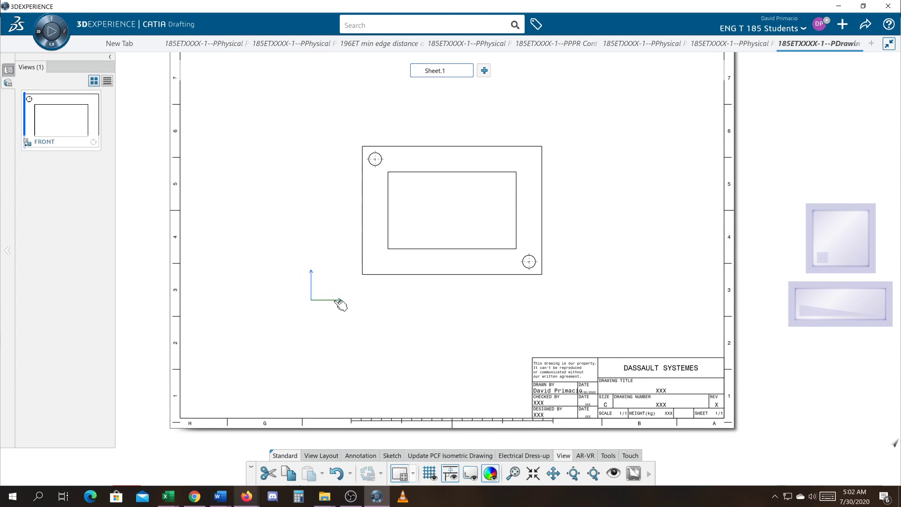
left_click(402, 356)
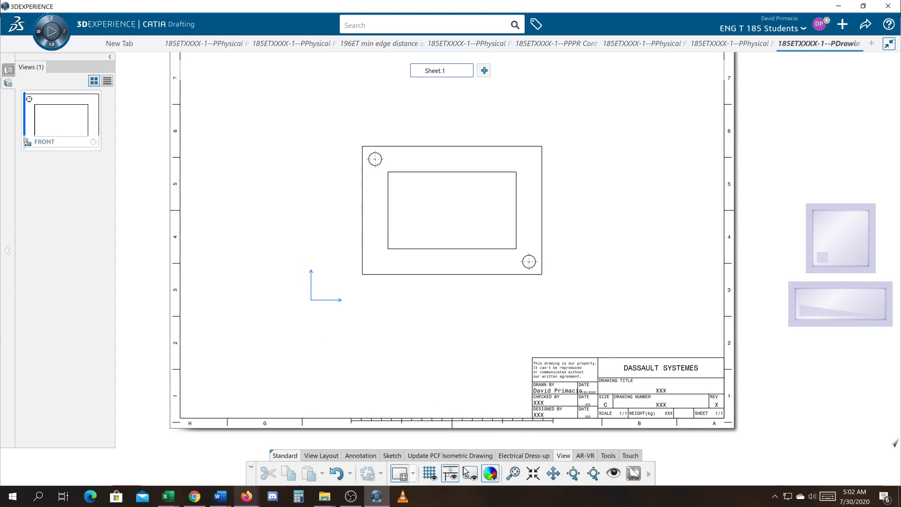
left_click(455, 336)
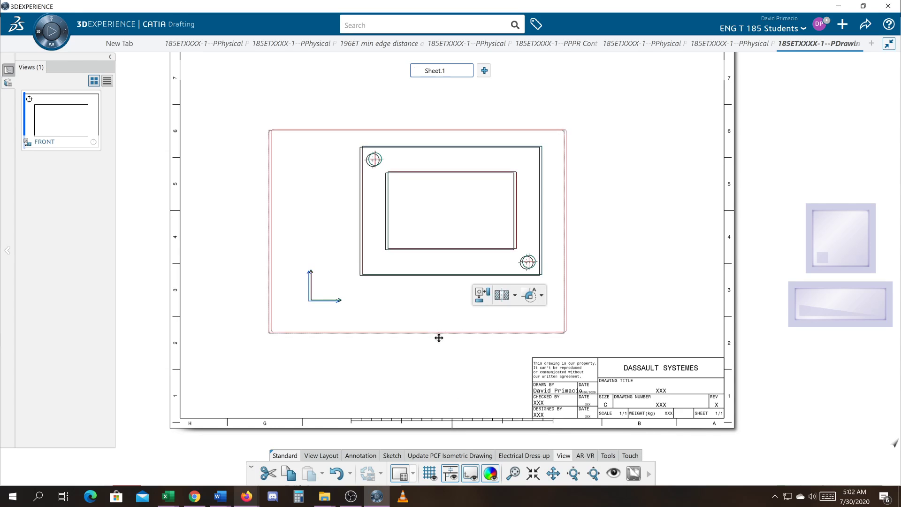
left_click_drag(441, 335, 344, 344)
left_click(419, 374)
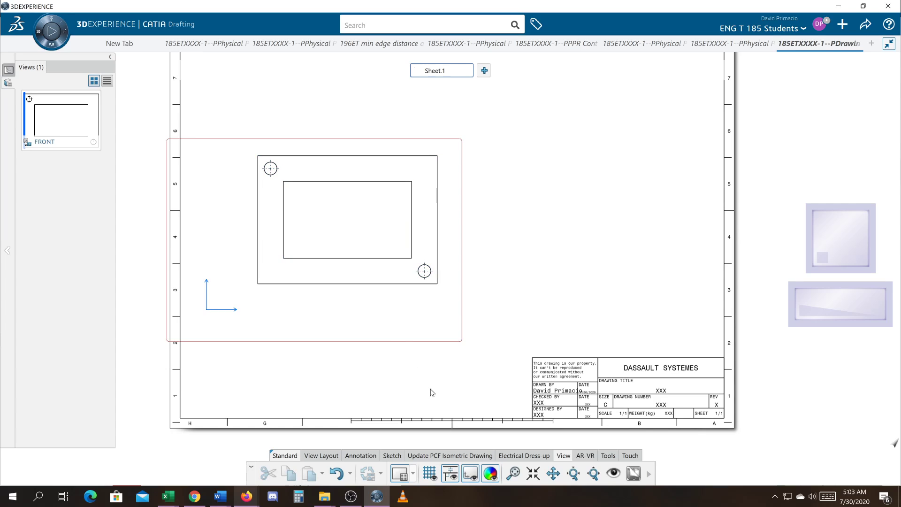
left_click(331, 459)
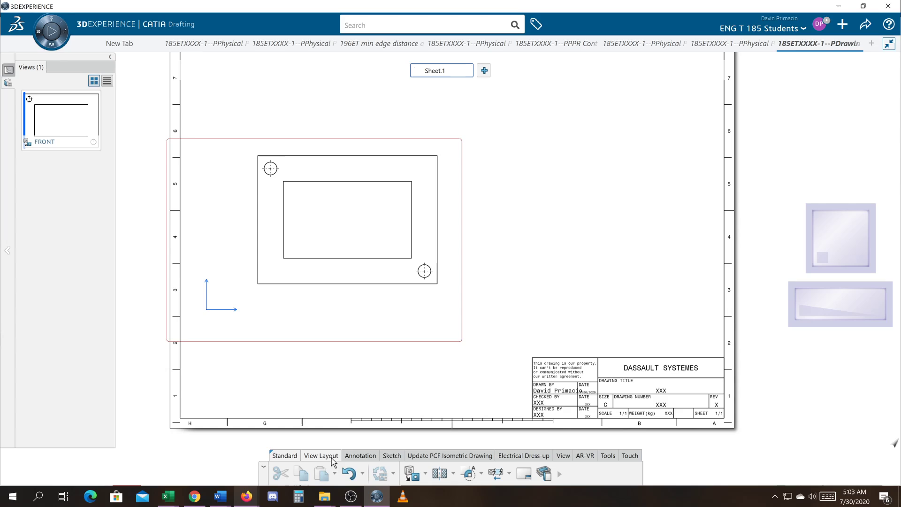
left_click(425, 474)
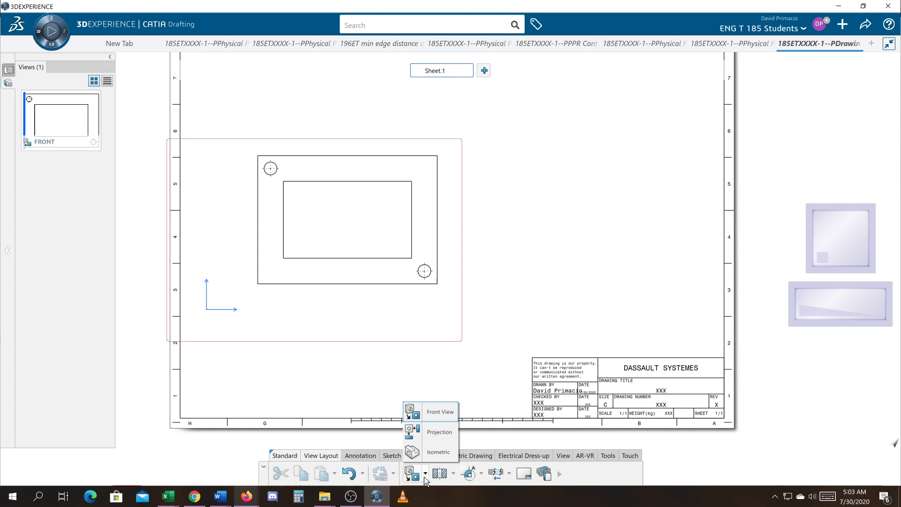
left_click(442, 432)
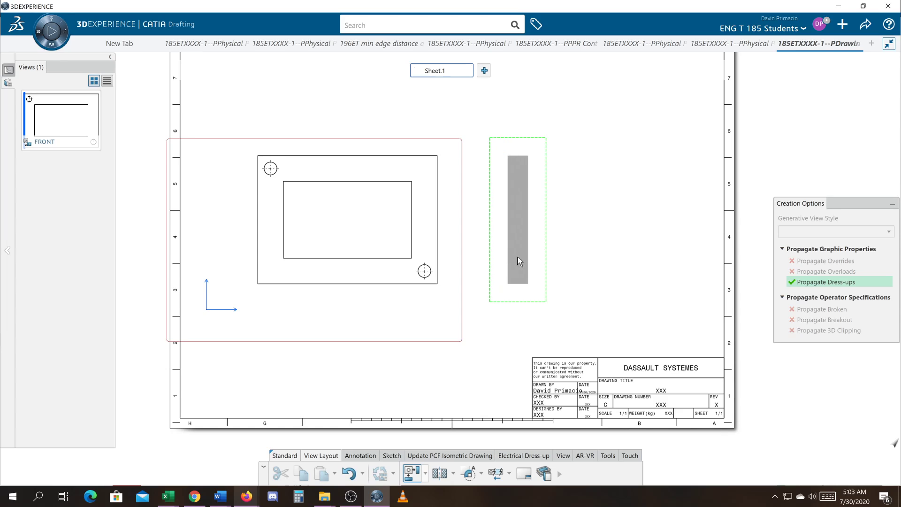
left_click(520, 254)
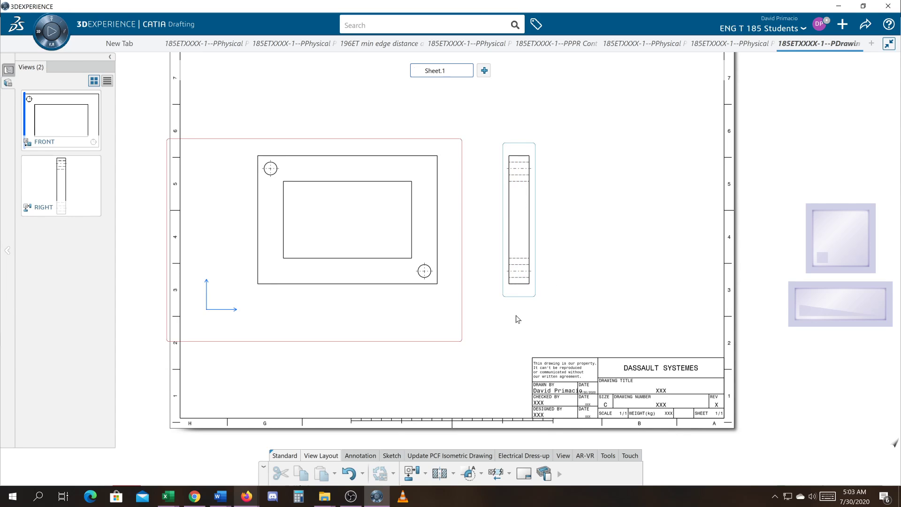
scroll(518, 319, "up", 2)
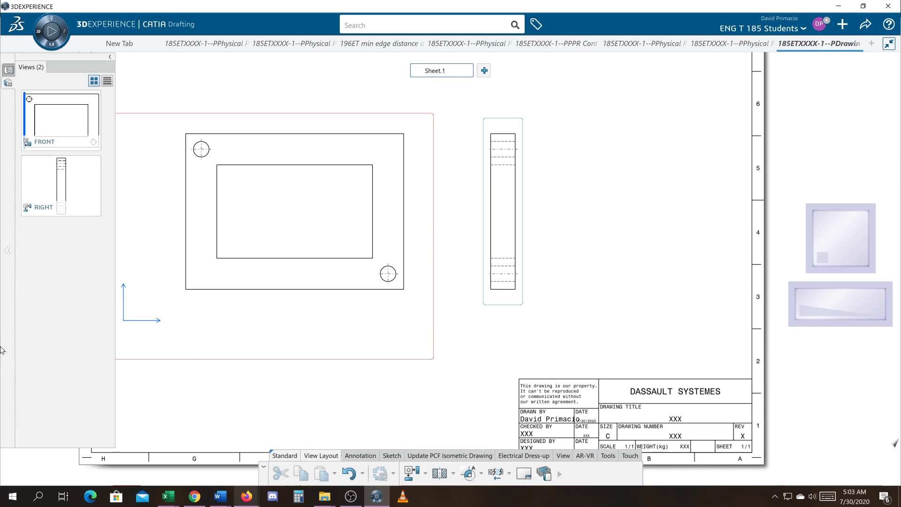
Delete the right projection view, then place an offset SECTION A-A cut vertically through FRONT.
key("Delete")
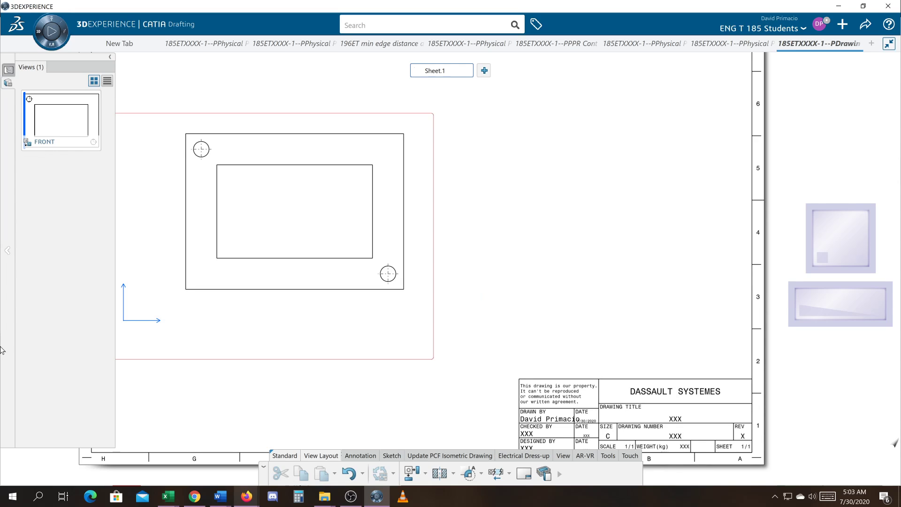
middle_click_drag(485, 297, 520, 257)
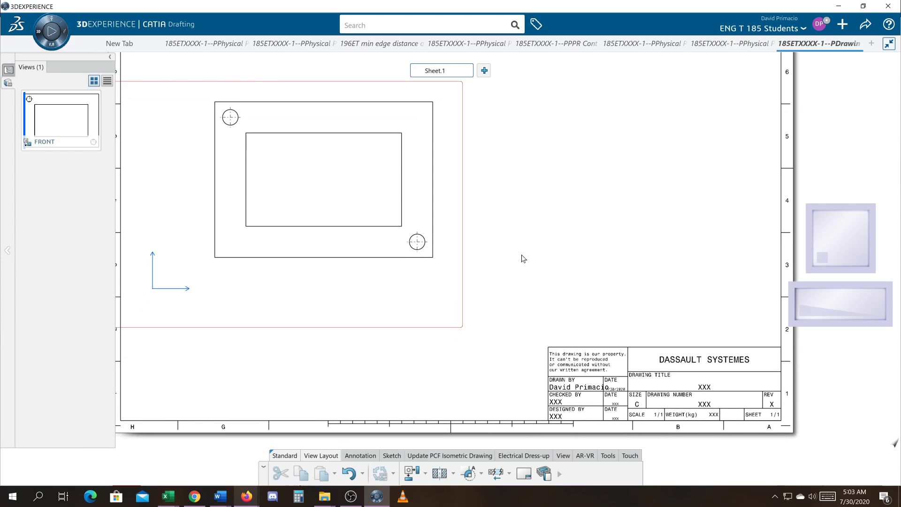
left_click(454, 473)
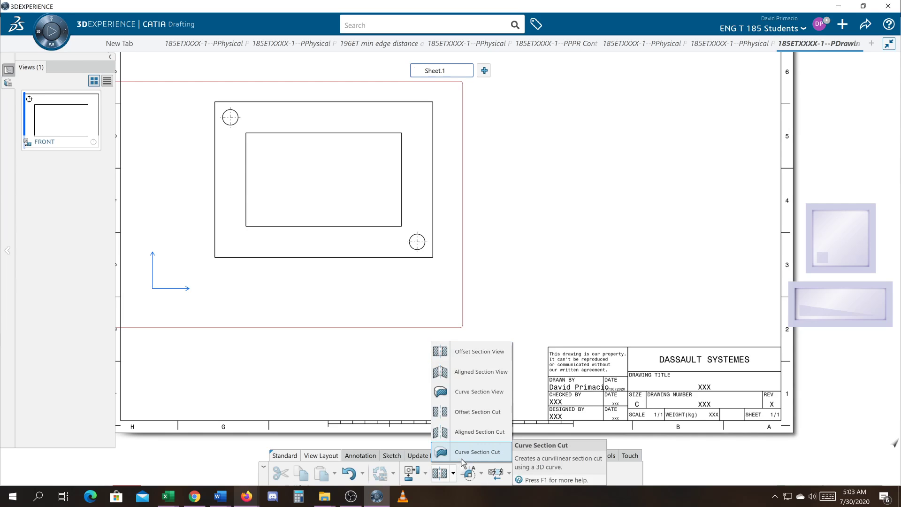
left_click(472, 361)
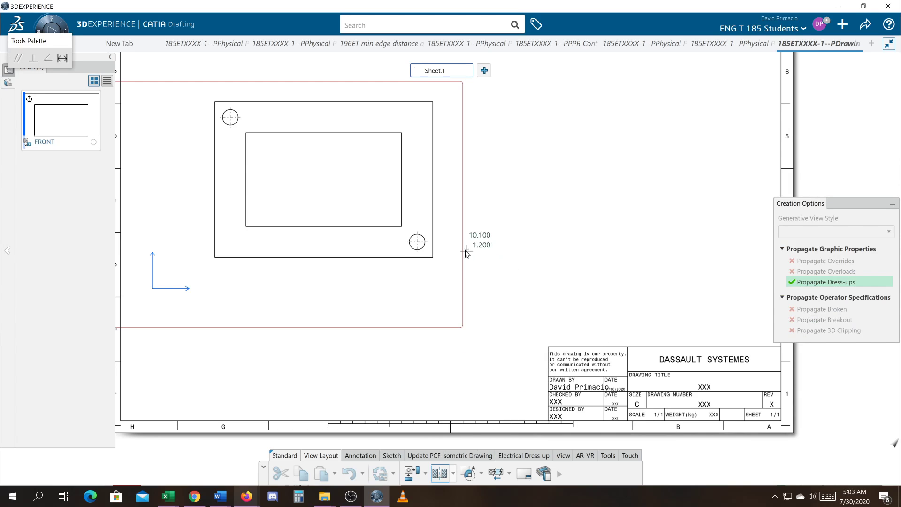
left_click(330, 89)
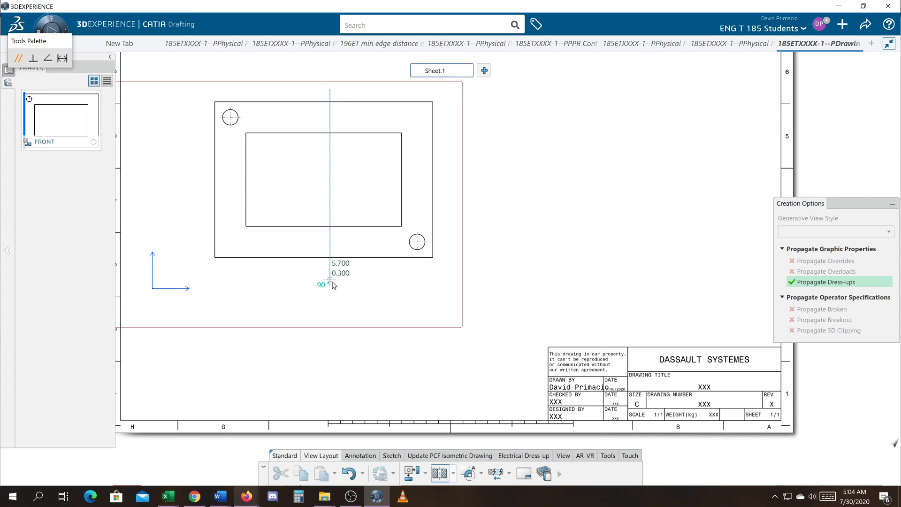
double_click(331, 281)
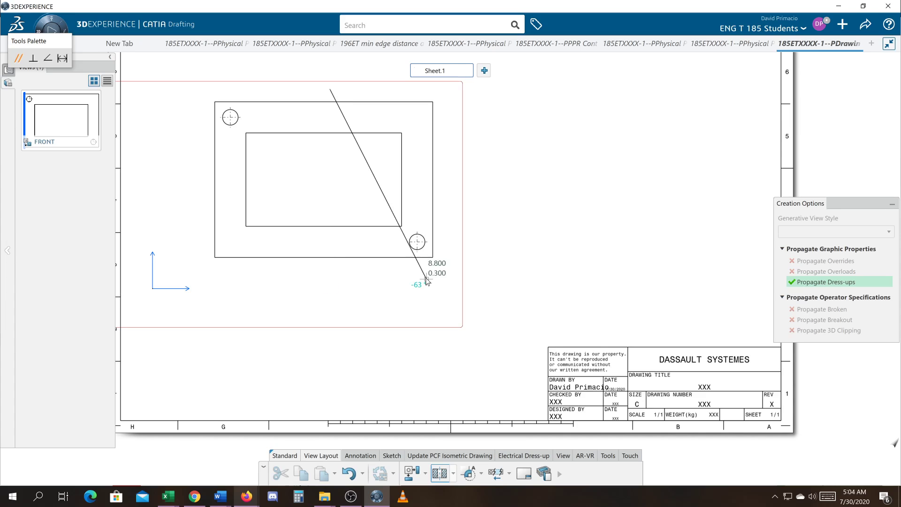
left_click(331, 281)
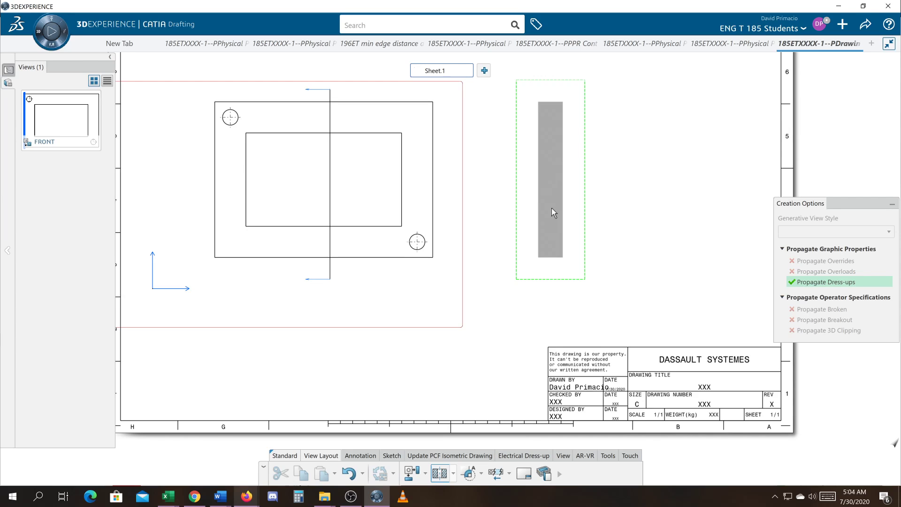
left_click(552, 208)
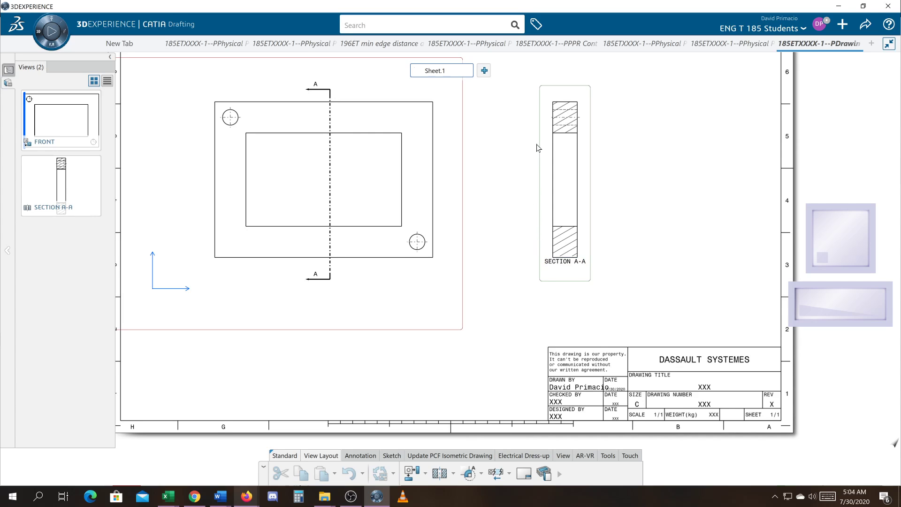
mouse_move(537, 145)
middle_mouse_down()
mouse_move(438, 318)
mouse_move(440, 300)
mouse_move(431, 339)
mouse_move(428, 309)
mouse_move(450, 271)
middle_mouse_up()
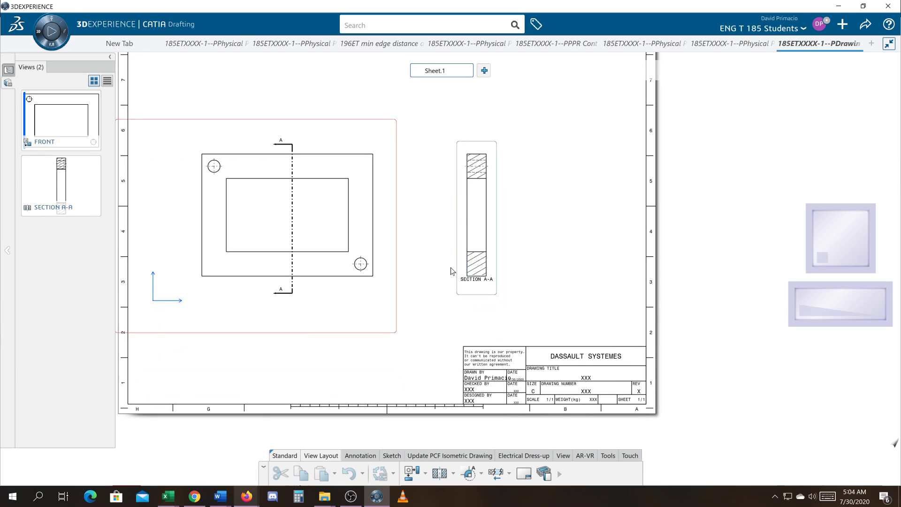
scroll(428, 244, "up", 4)
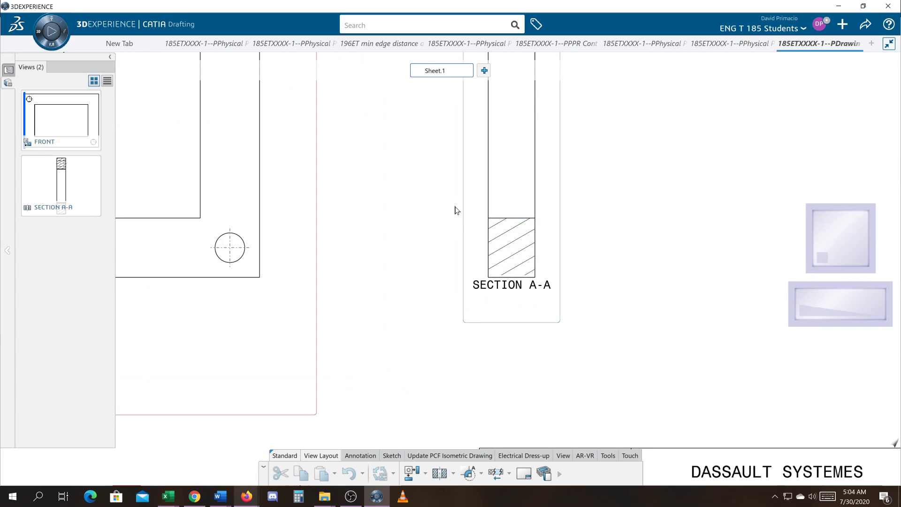
middle_click_drag(427, 212, 427, 381)
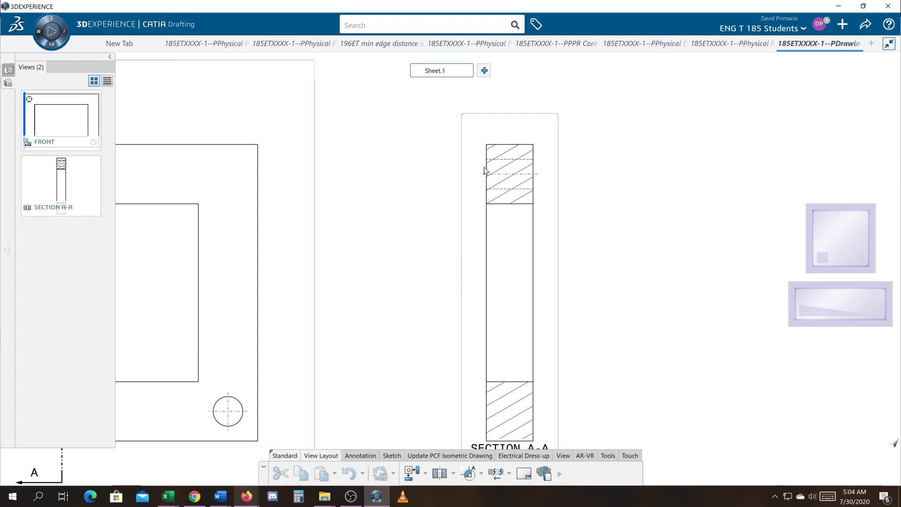
mouse_move(379, 242)
middle_mouse_down()
mouse_move(389, 206)
mouse_move(368, 238)
mouse_move(447, 205)
mouse_move(462, 426)
middle_mouse_up()
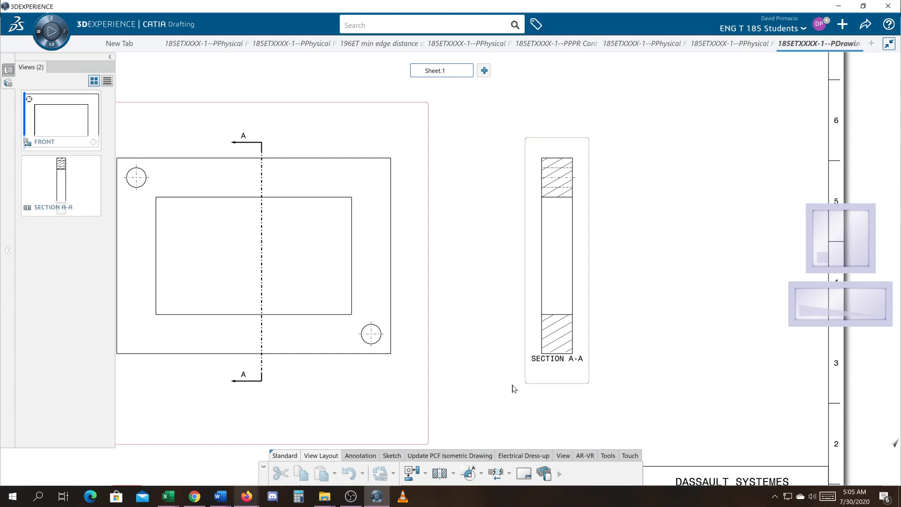
scroll(506, 346, "down", 4)
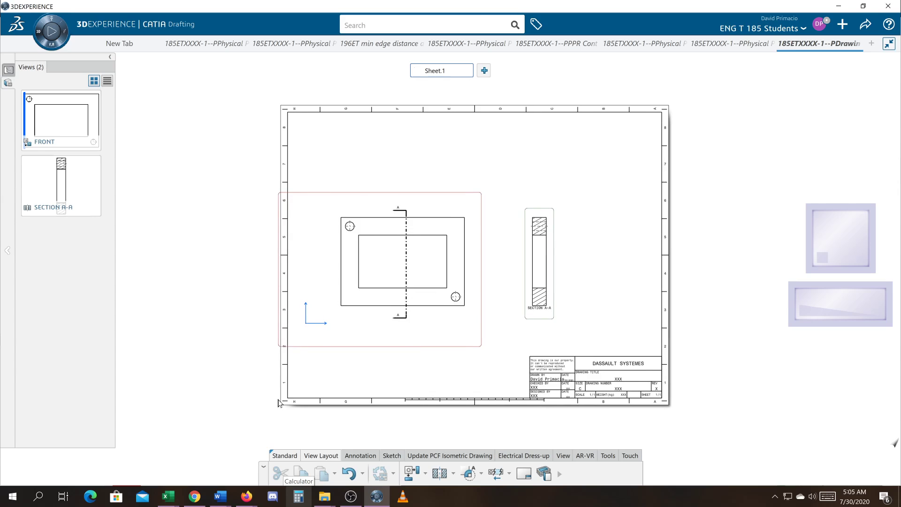
Delete the SECTION A-A view from the Views panel.
right_click(69, 197)
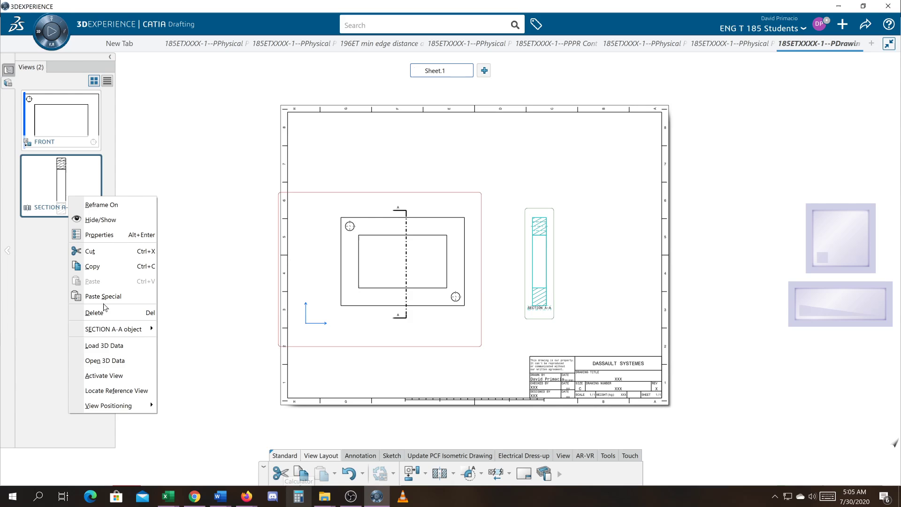
left_click(104, 309)
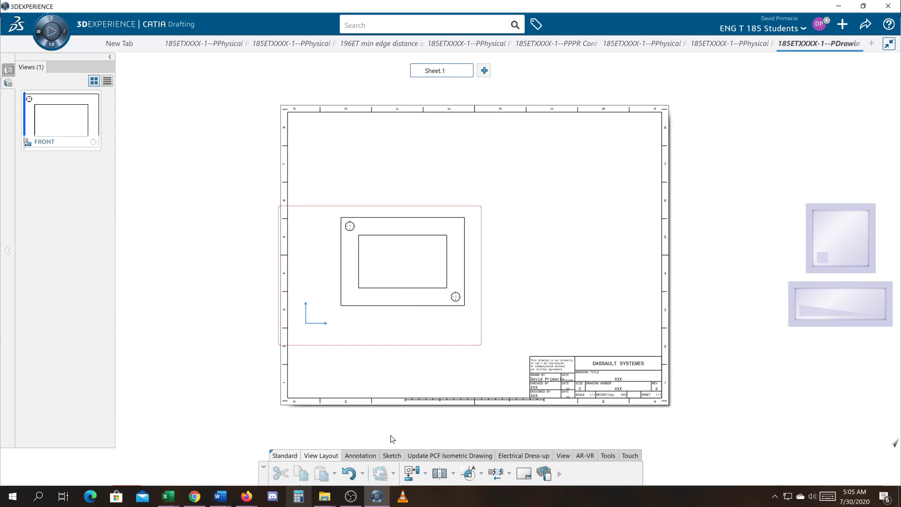
scroll(334, 362, "up", 4)
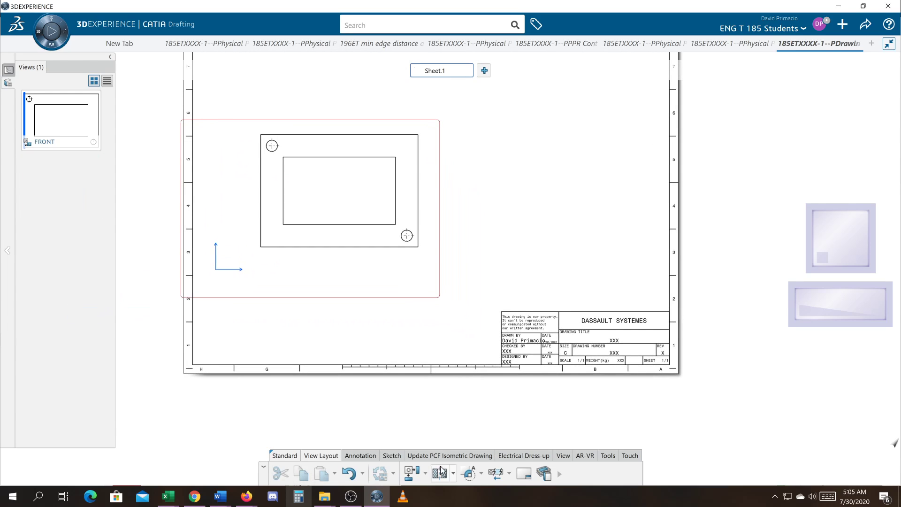
Create an offset SECTION CUT A-A along a straight vertical line, placed right of FRONT.
left_click(453, 473)
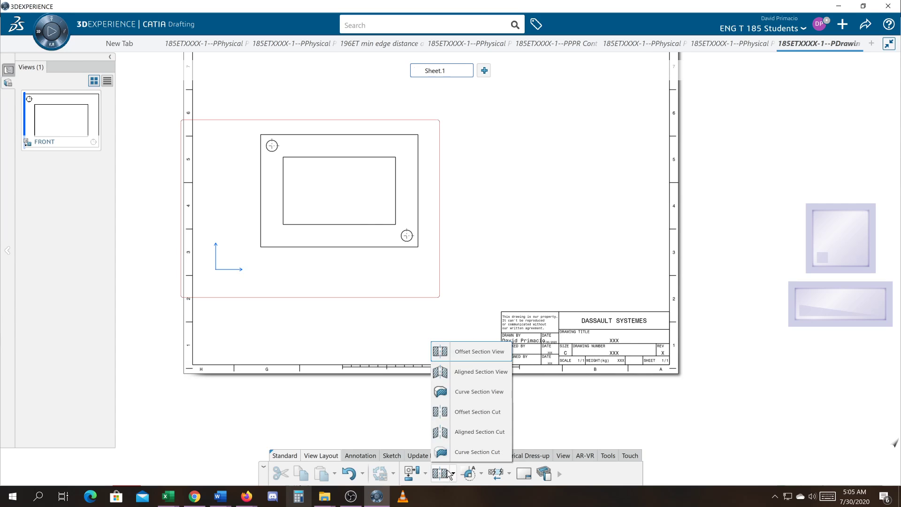
left_click(467, 412)
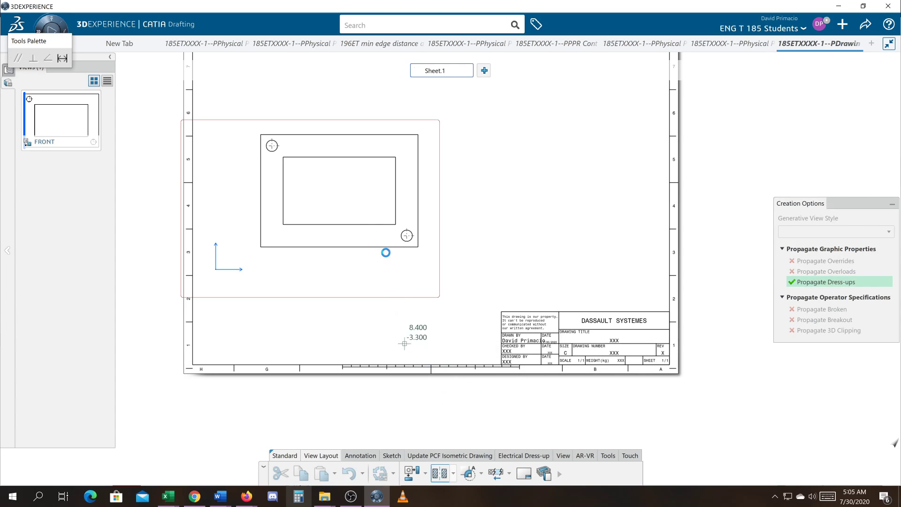
left_click(335, 121)
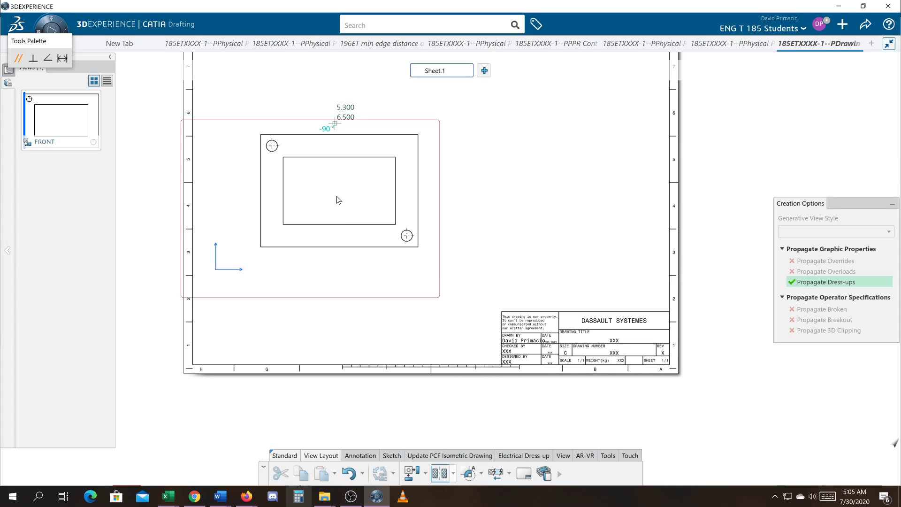
left_click(335, 253)
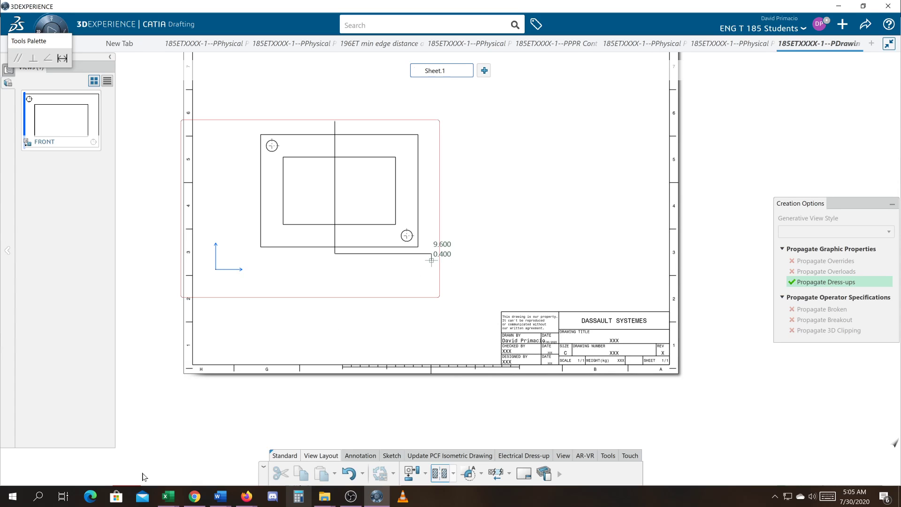
left_click(169, 446)
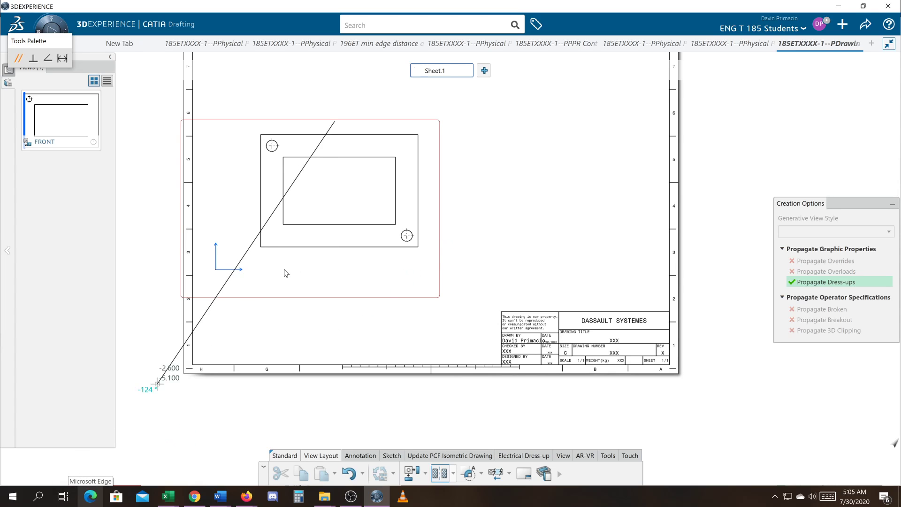
double_click(335, 257)
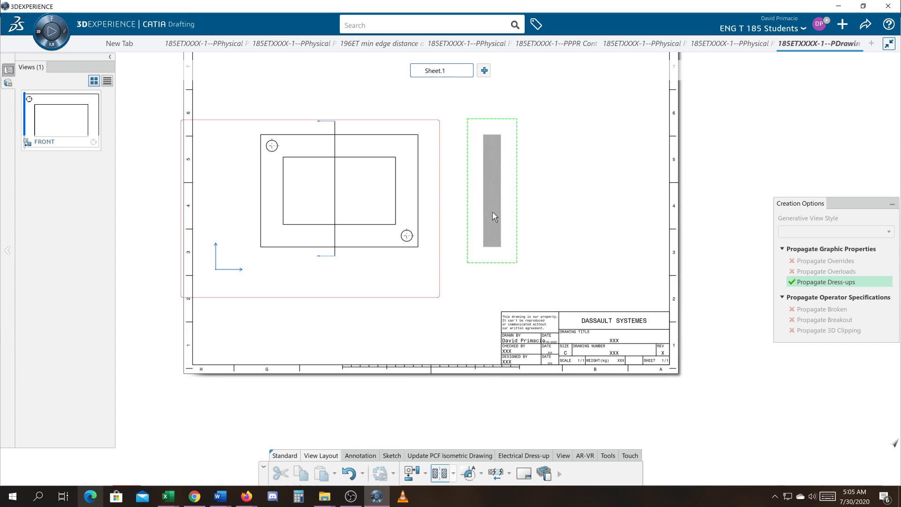
left_click(495, 211)
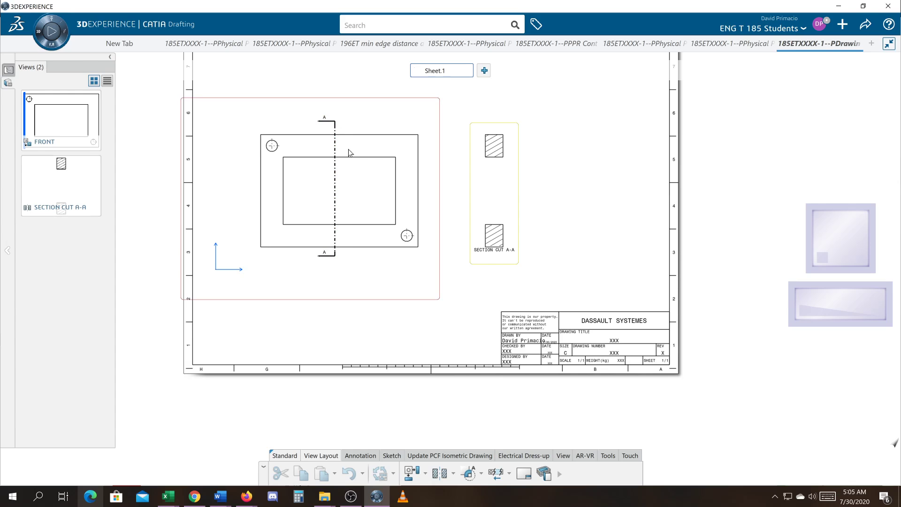
scroll(457, 226, "up", 5)
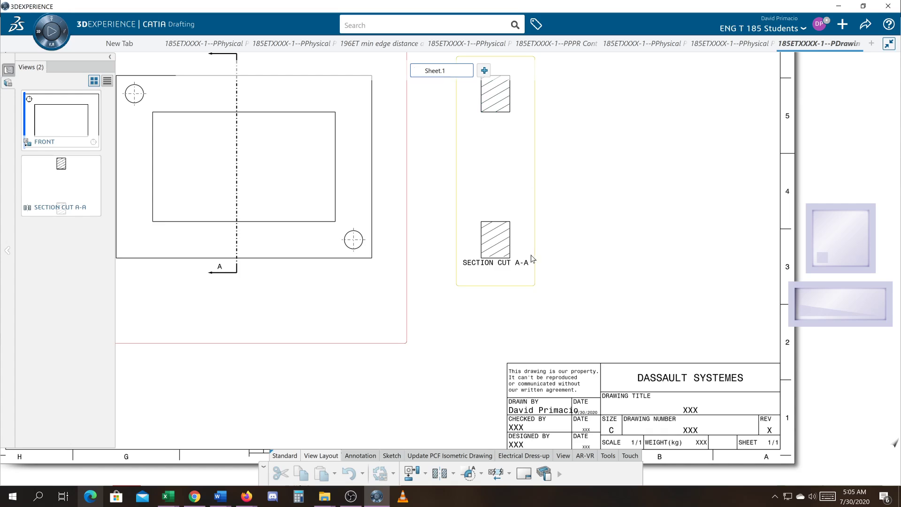
mouse_move(481, 158)
middle_mouse_down()
mouse_move(499, 213)
mouse_move(485, 177)
middle_mouse_up()
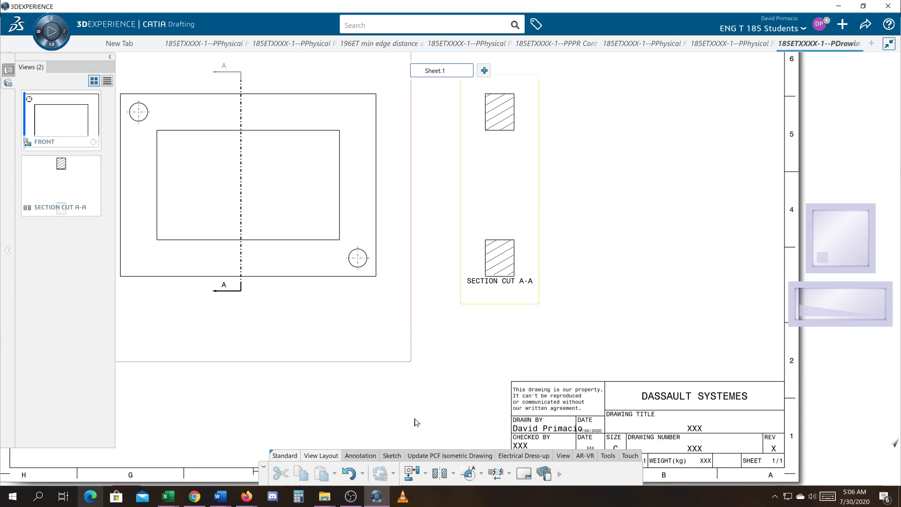
Delete the SECTION CUT A-A view so FRONT is the only view on Sheet.1.
left_click(347, 473)
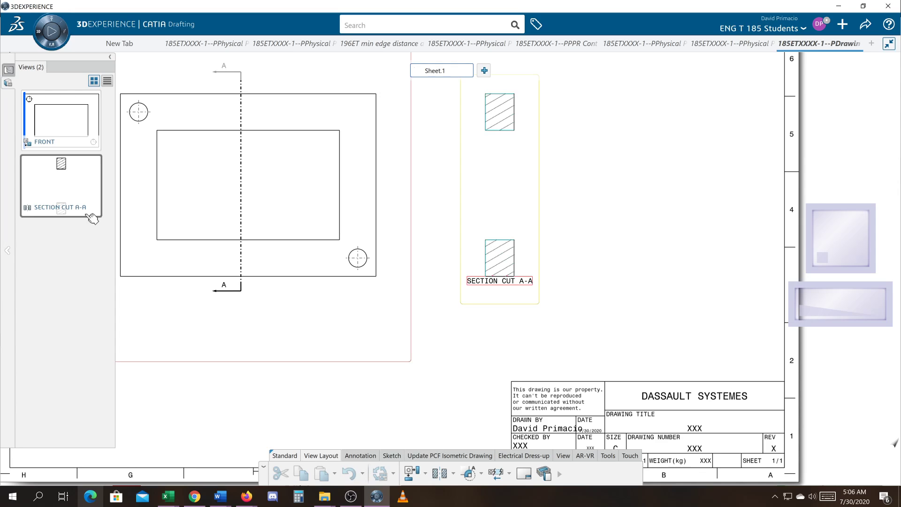
right_click(68, 191)
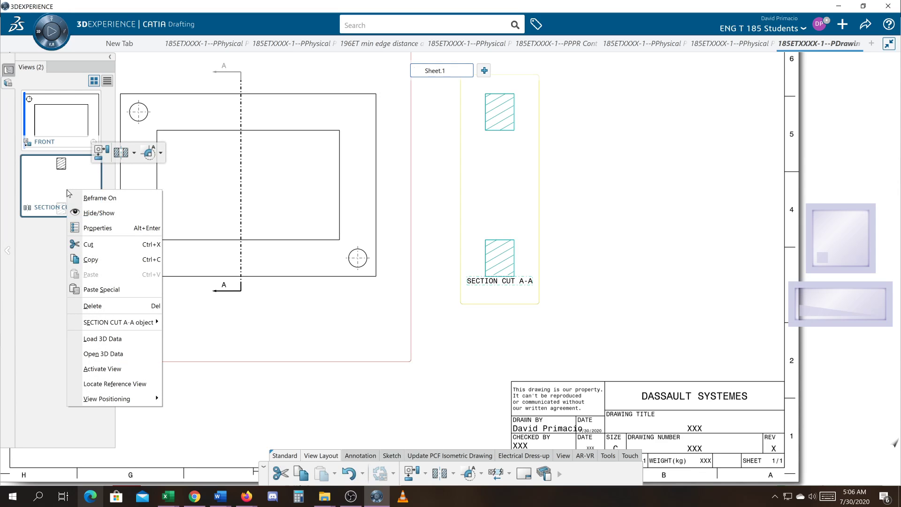
left_click(90, 305)
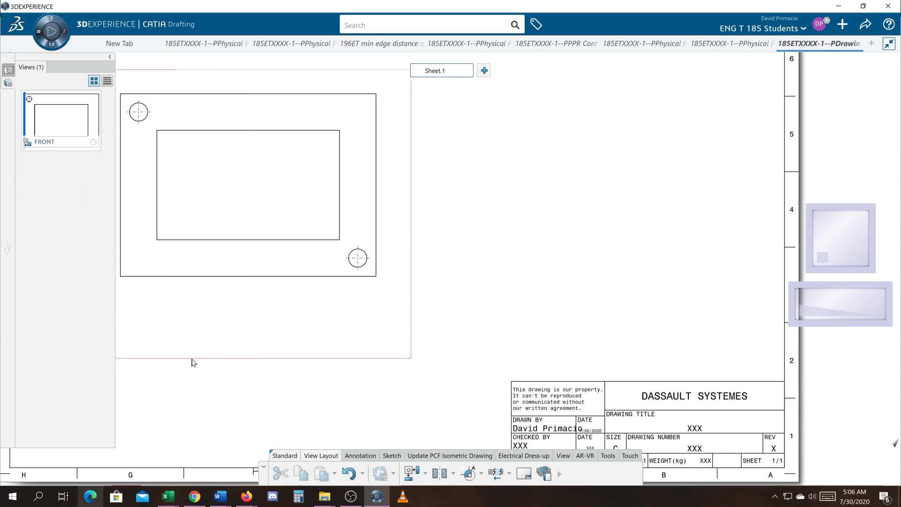
left_click(448, 473)
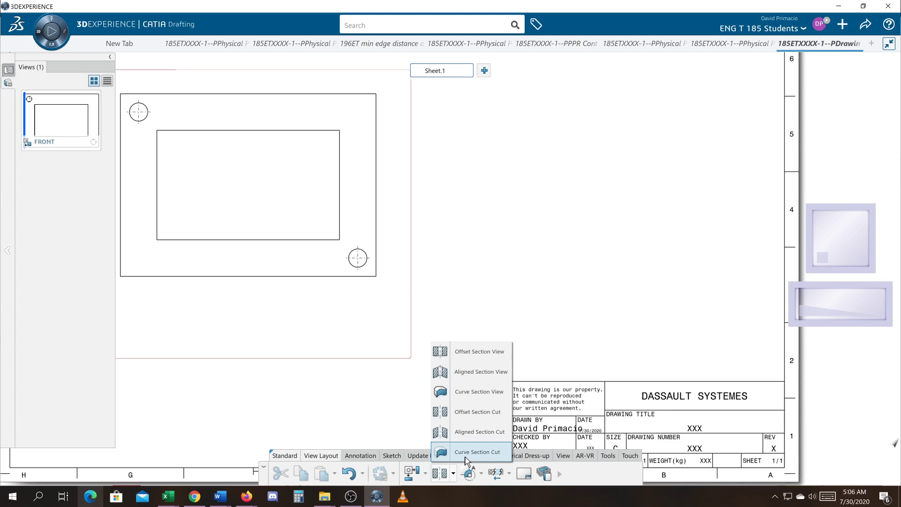
Draw an aligned cut line from below the lower-right hole, up, left, then past the frame top.
left_click(474, 433)
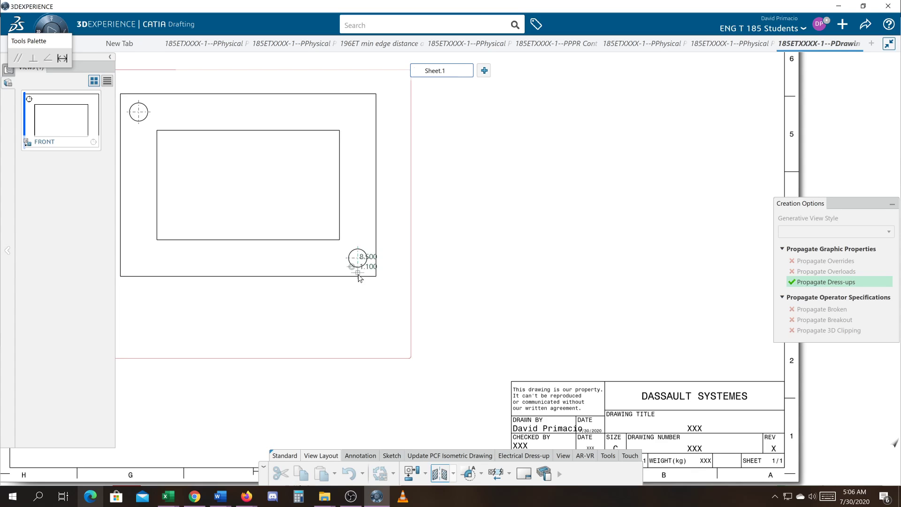
left_click(358, 281)
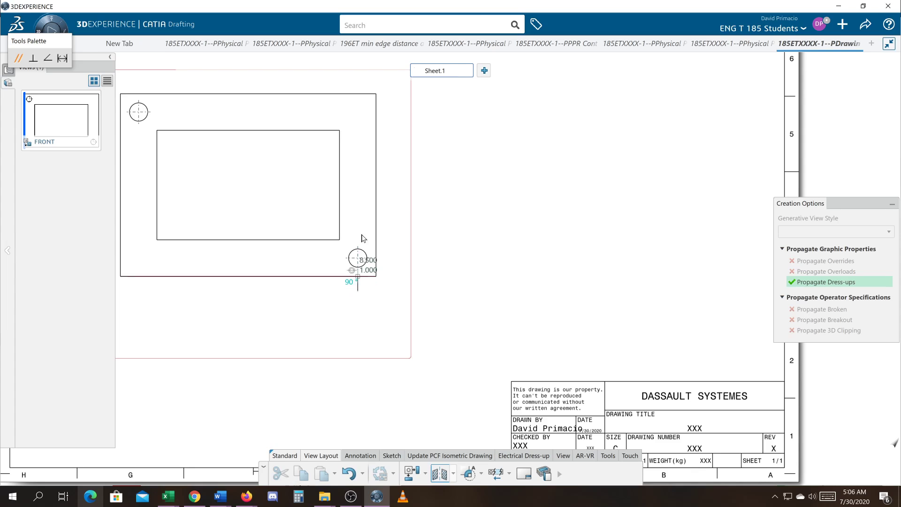
left_click(358, 201)
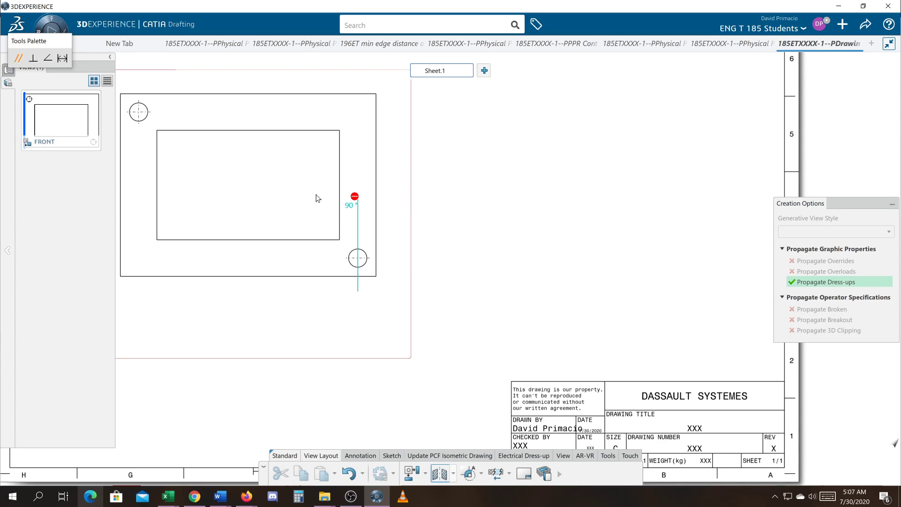
left_click(230, 200)
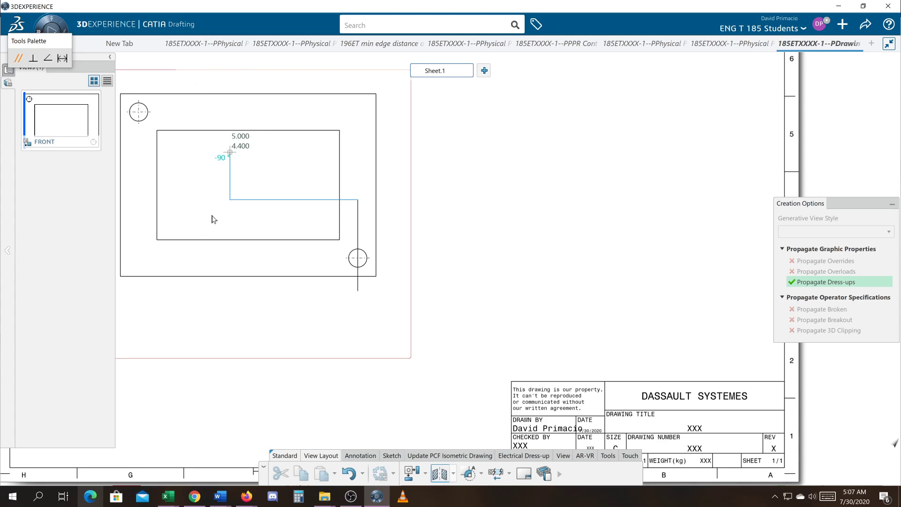
middle_click_drag(214, 221, 225, 300)
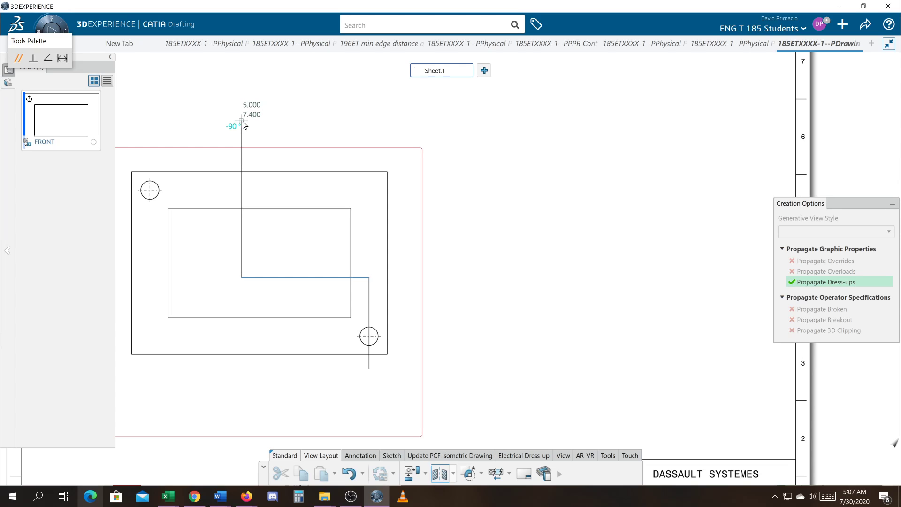
double_click(242, 122)
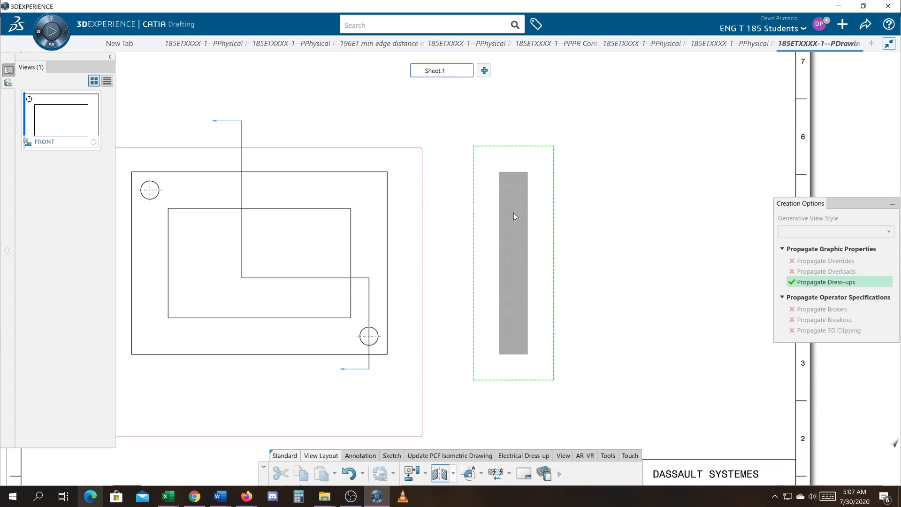
Place the stepped SECTION CUT A-A view right of FRONT and pan to inspect it.
left_click(513, 212)
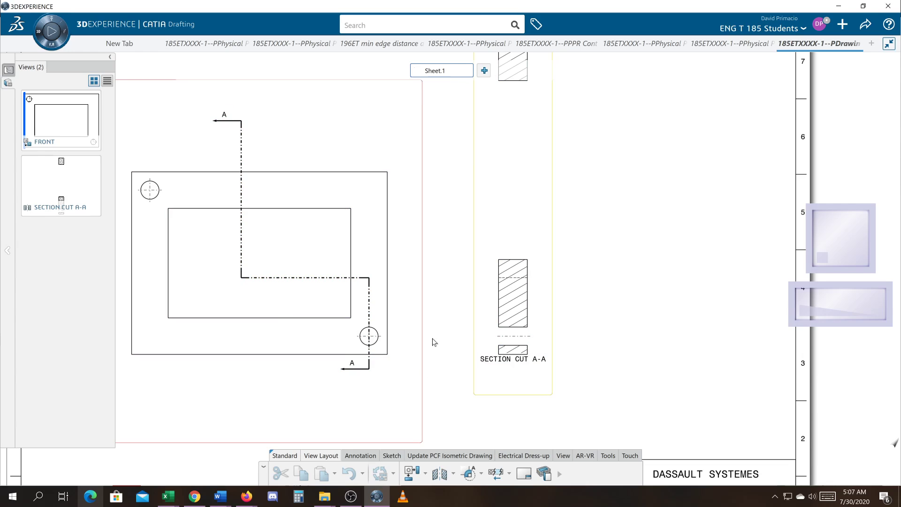
middle_click_drag(432, 342, 447, 275)
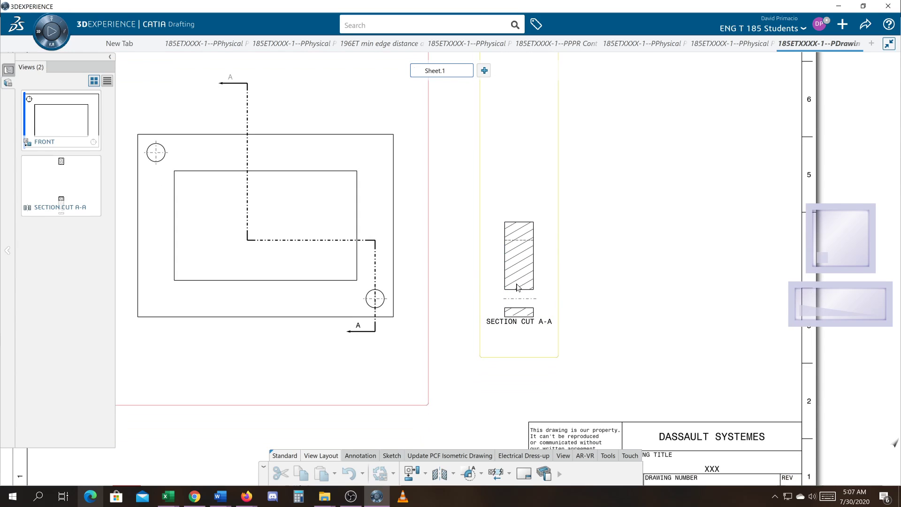
middle_click_drag(465, 265, 469, 352)
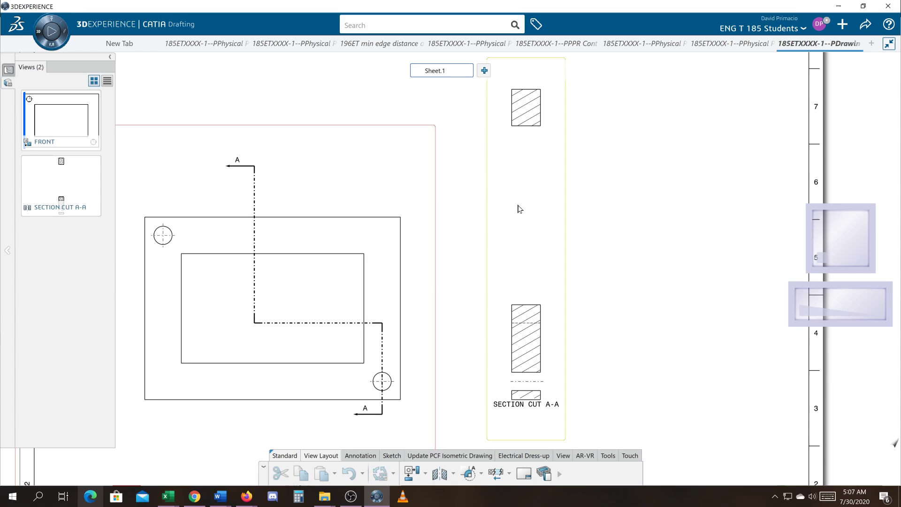
mouse_move(519, 280)
middle_mouse_down()
mouse_move(521, 221)
mouse_move(525, 257)
middle_mouse_up()
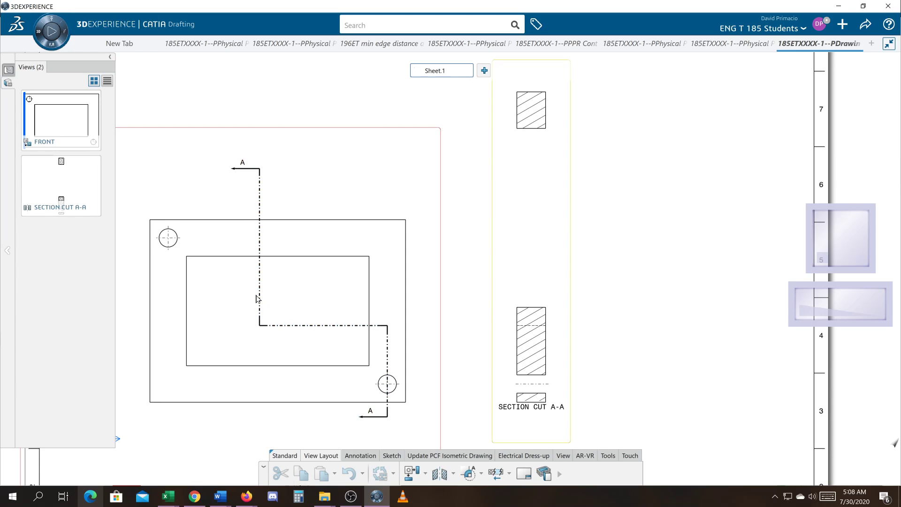
right_click(44, 185)
left_click(75, 297)
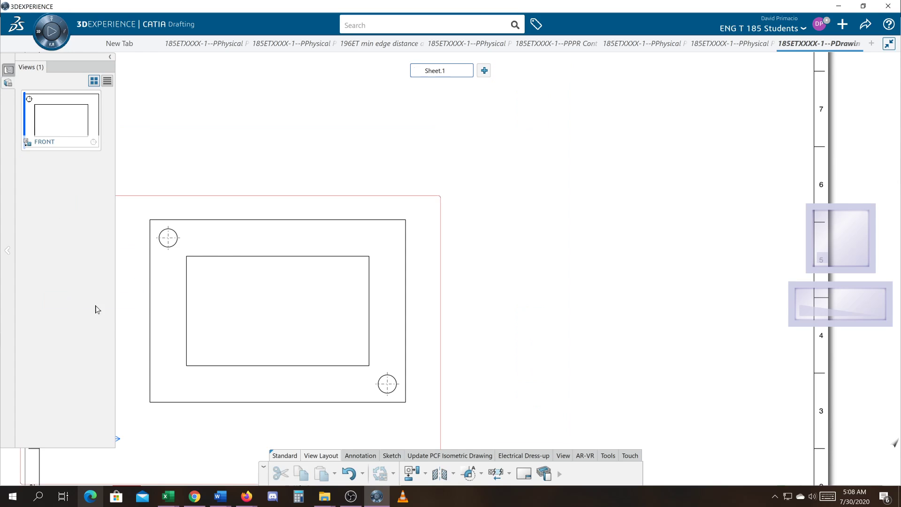
mouse_move(394, 317)
middle_mouse_down()
mouse_move(428, 255)
mouse_move(450, 244)
middle_mouse_up()
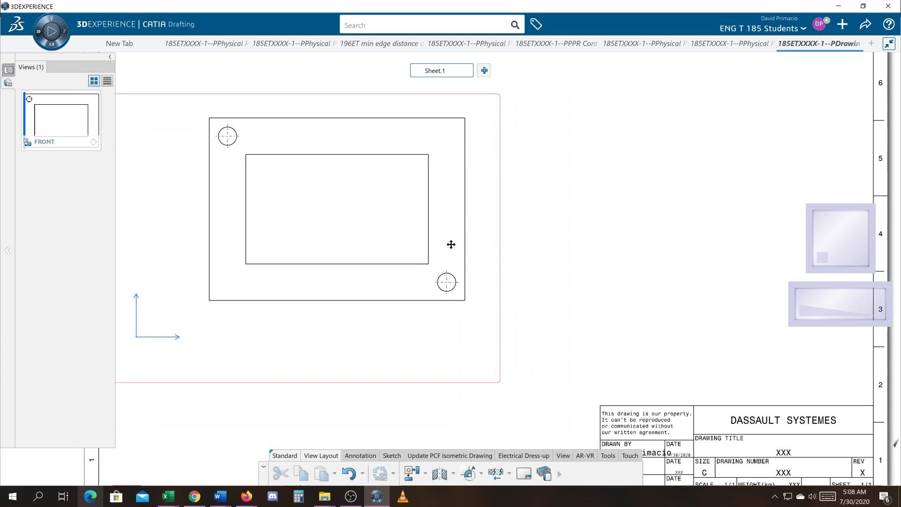
left_click(454, 475)
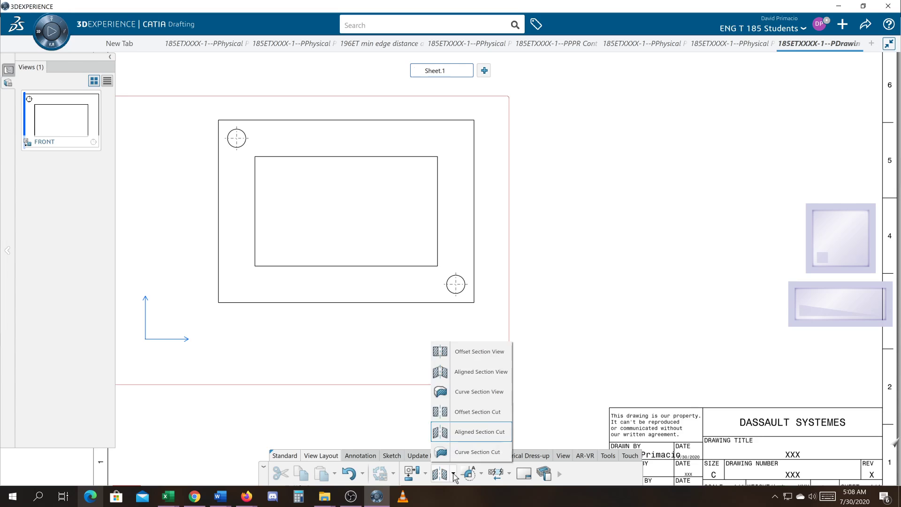
left_click(458, 371)
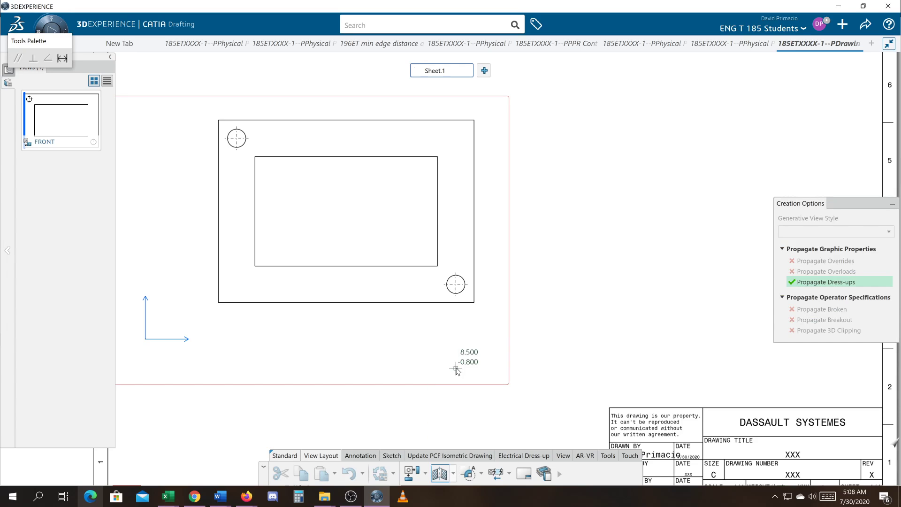
left_click(456, 316)
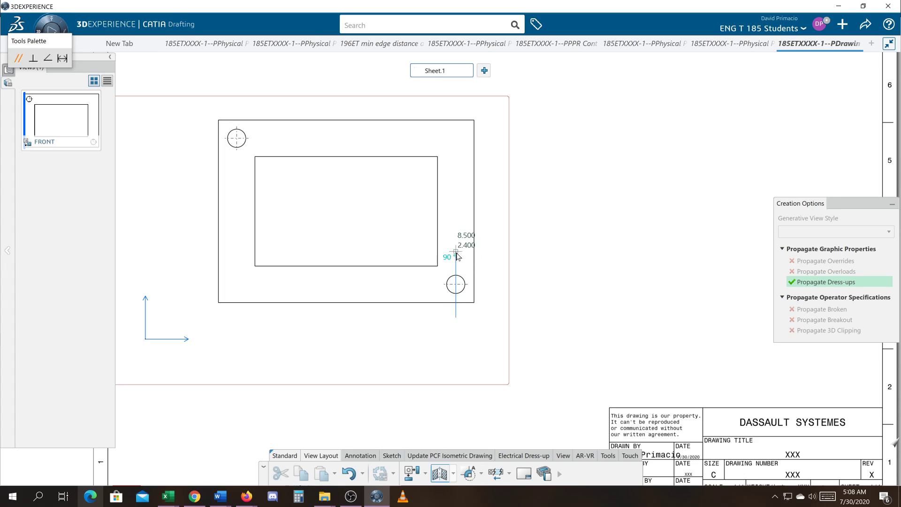
double_click(456, 219)
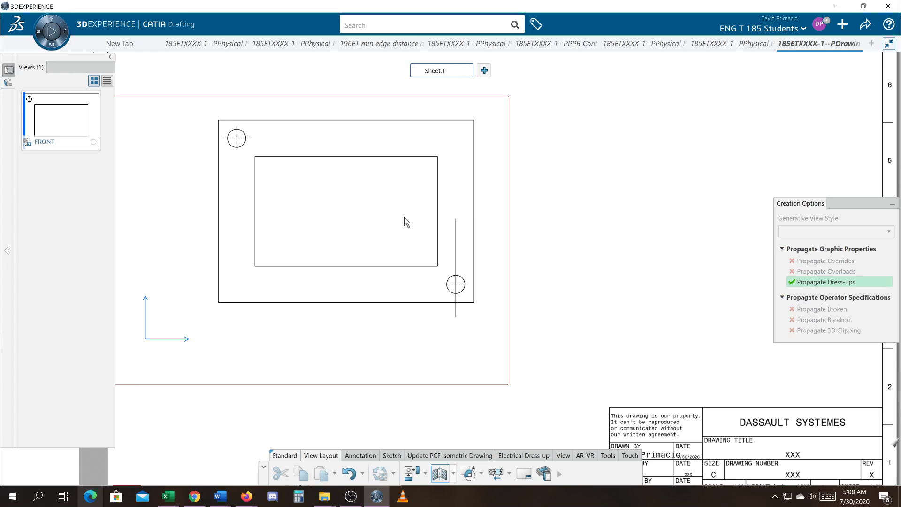
left_click(563, 336)
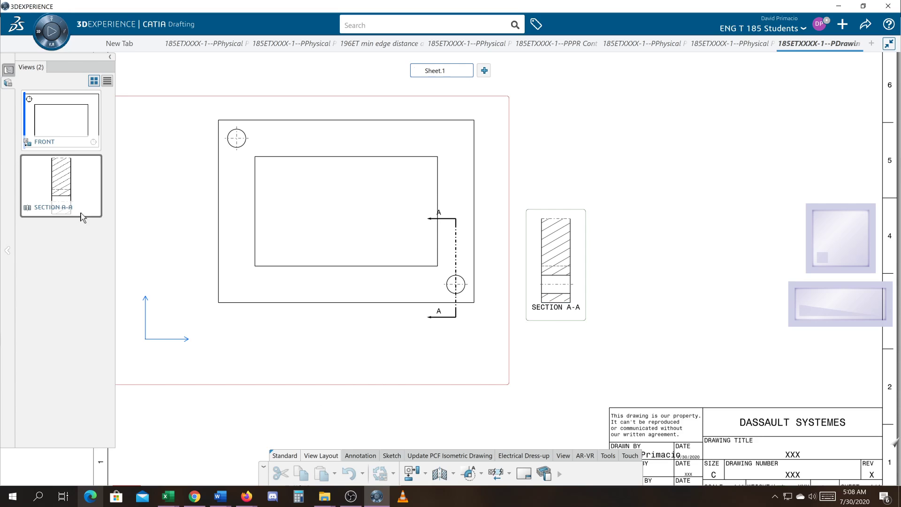
right_click(54, 185)
Recreate SECTION A-A as an aligned section along a stepped line through the lower-right hole.
left_click(79, 299)
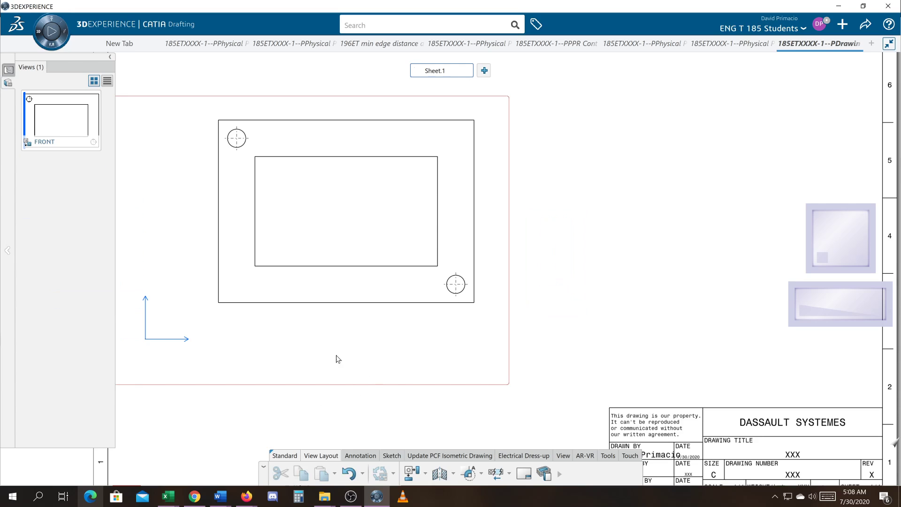
left_click(439, 474)
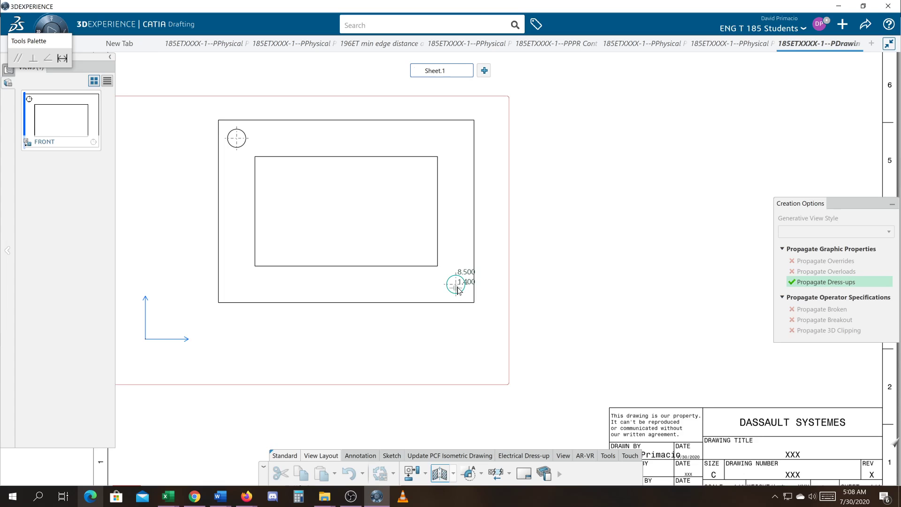
left_click(457, 285)
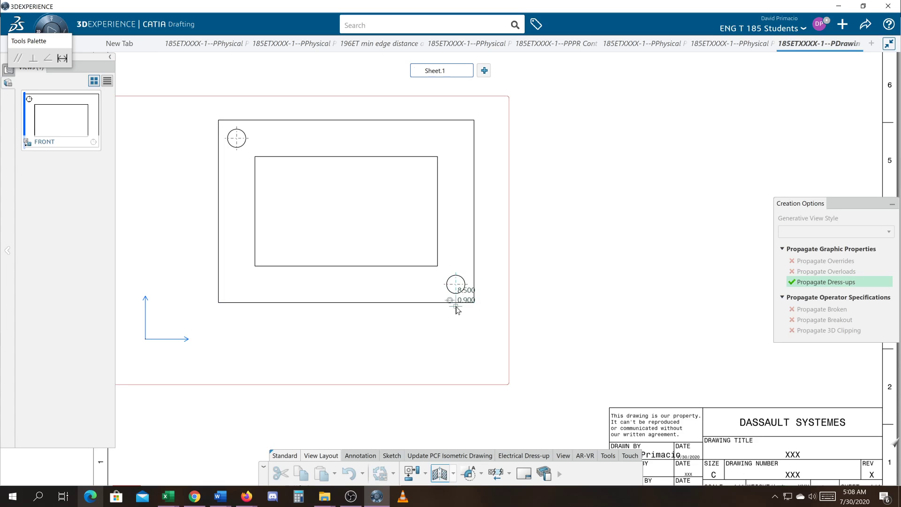
left_click(456, 317)
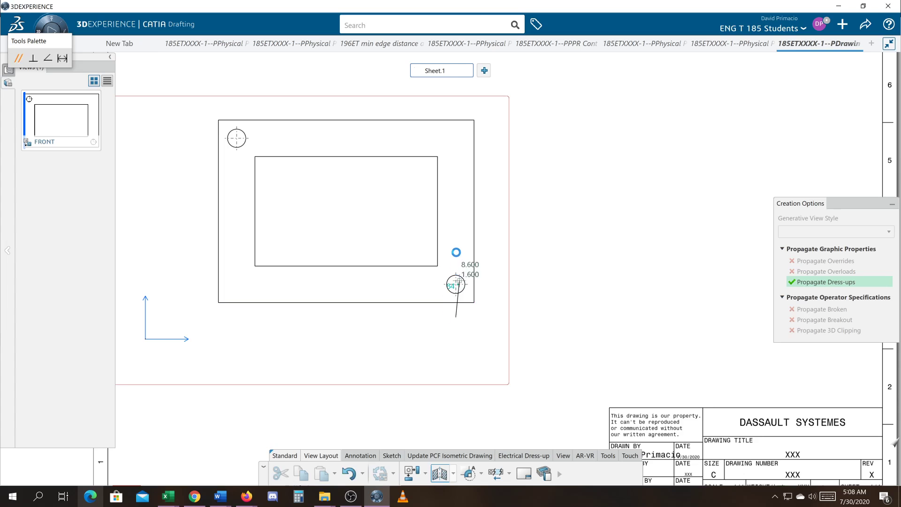
left_click(456, 215)
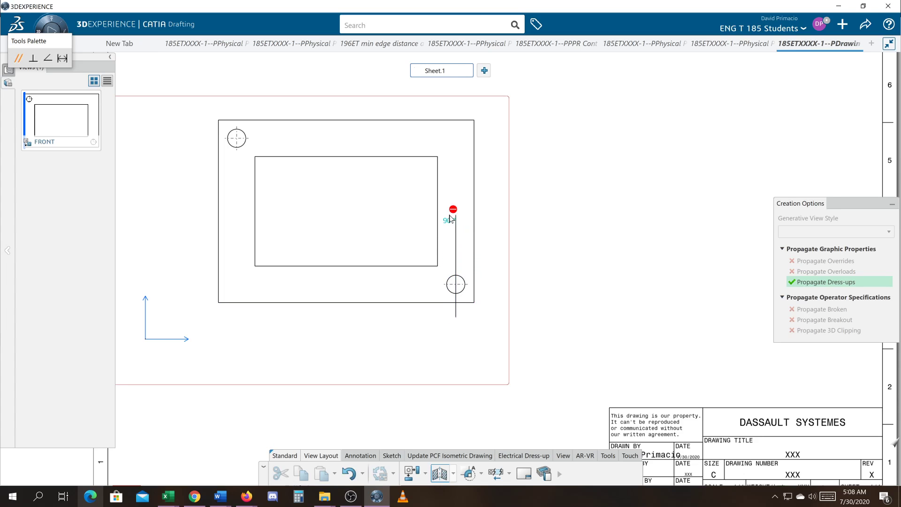
left_click(342, 215)
double_click(343, 97)
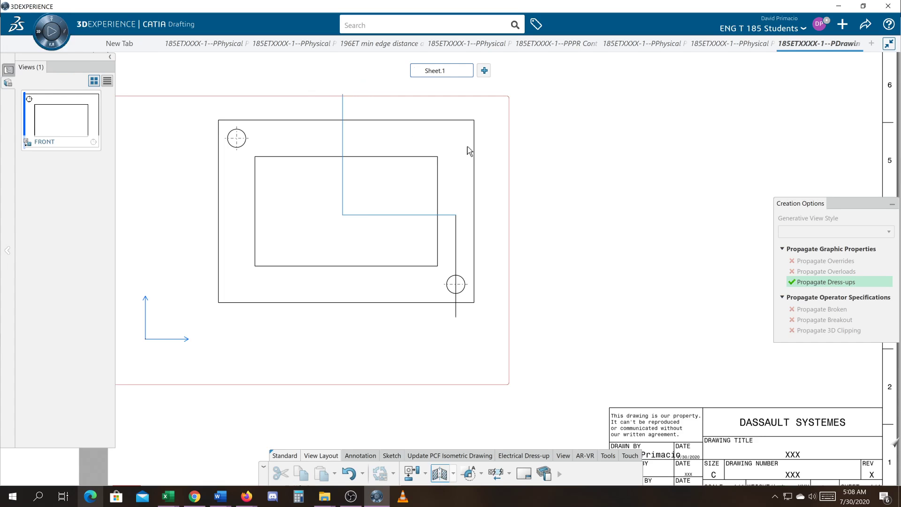
left_click(580, 177)
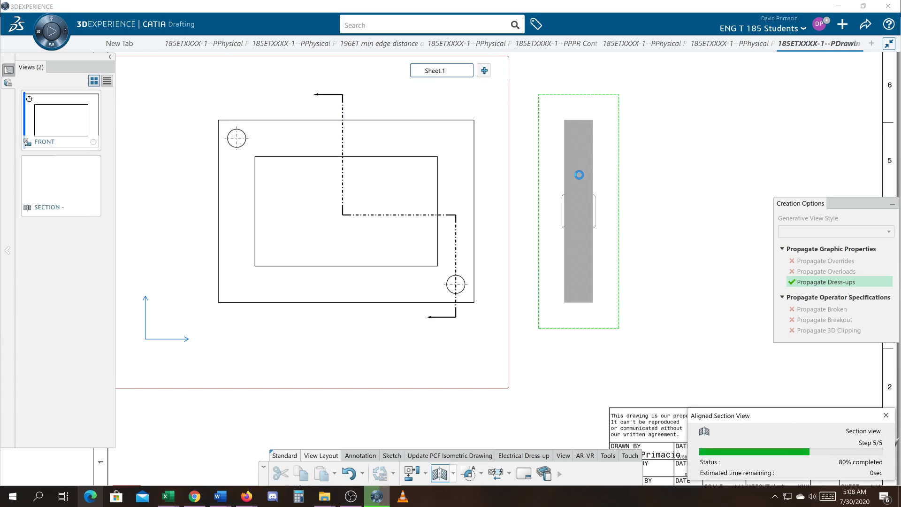
middle_click_drag(527, 203, 528, 337)
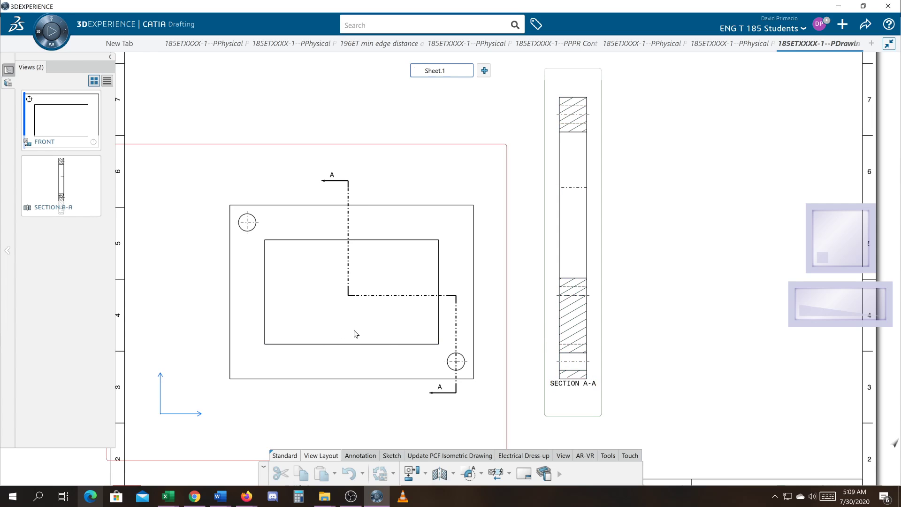
Delete the stepped SECTION A-A view and its cutting line, leaving only FRONT.
scroll(384, 304, "down", 2)
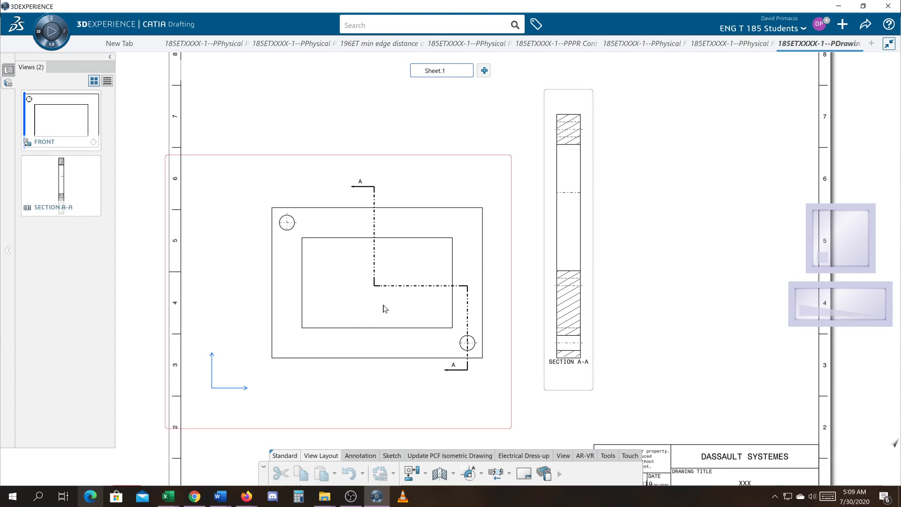
right_click(39, 212)
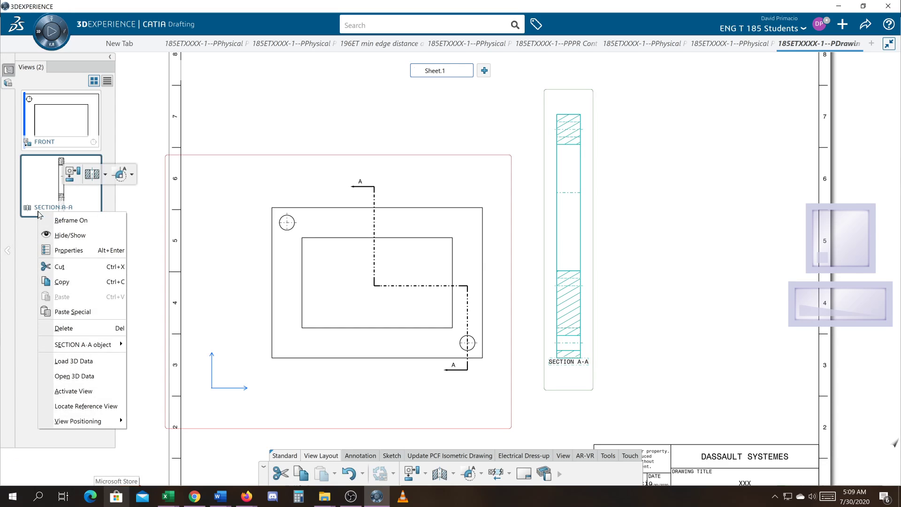
left_click(70, 328)
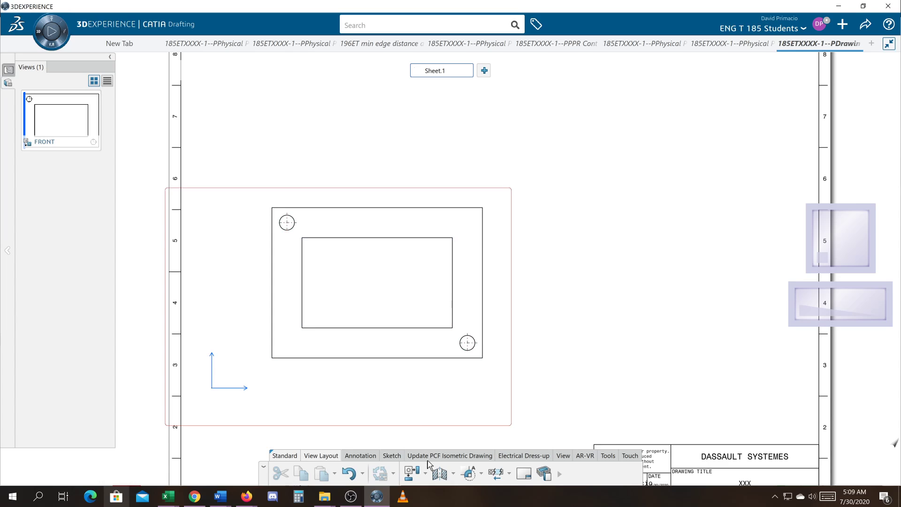
left_click(449, 474)
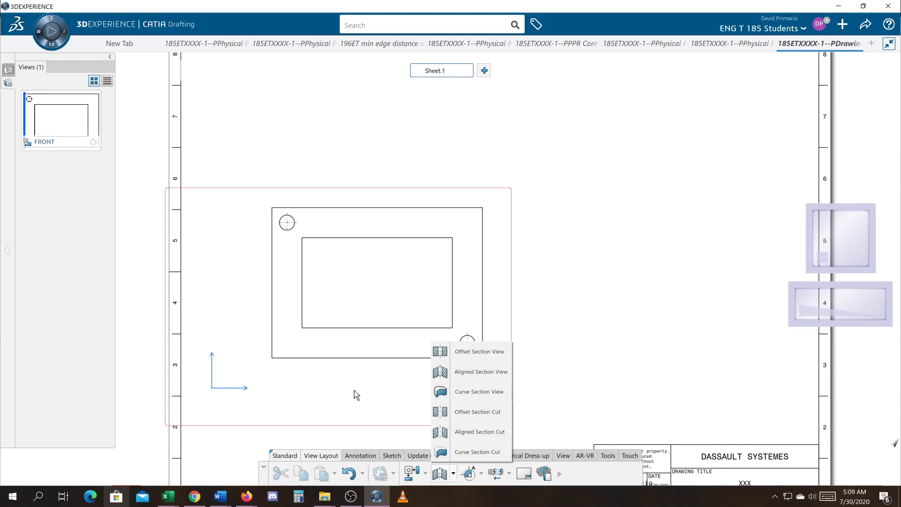
Cut a straight vertical line through the frame's middle and place offset SECTION A-A right of FRONT.
left_click(368, 401)
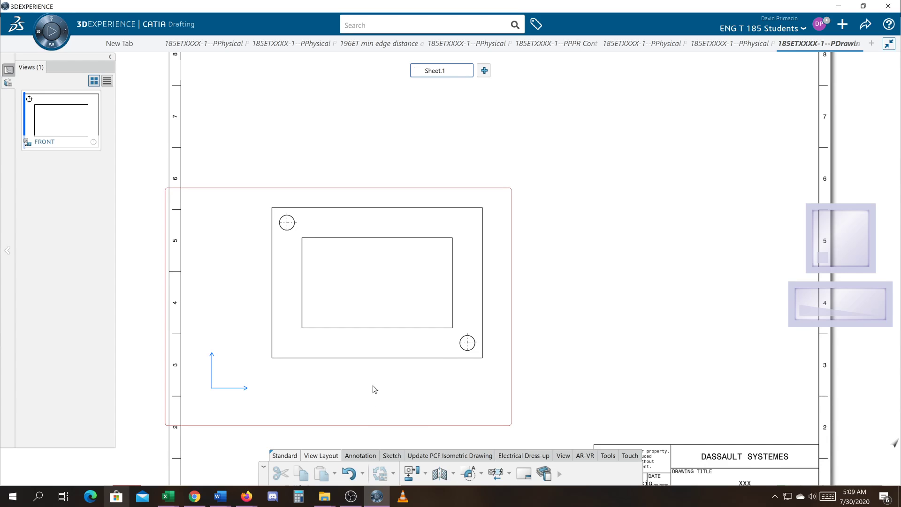
scroll(413, 336, "up", 3)
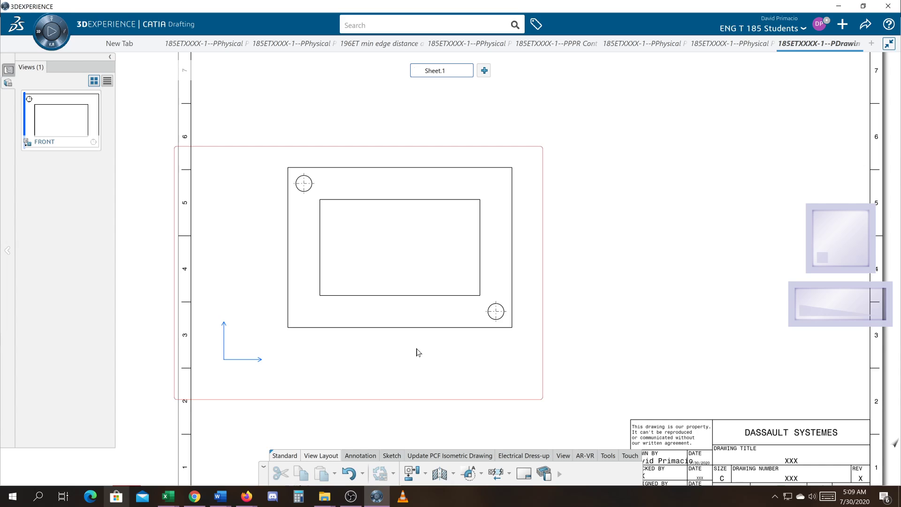
left_click(453, 473)
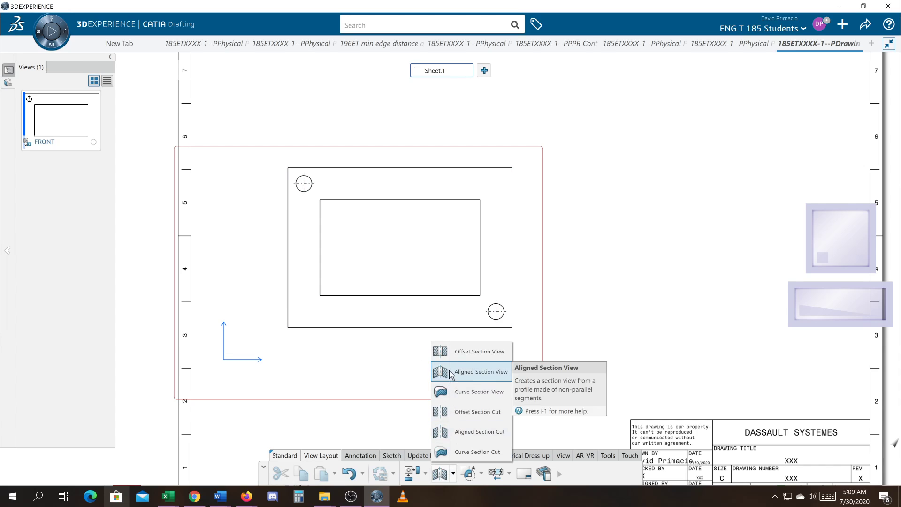
left_click(452, 352)
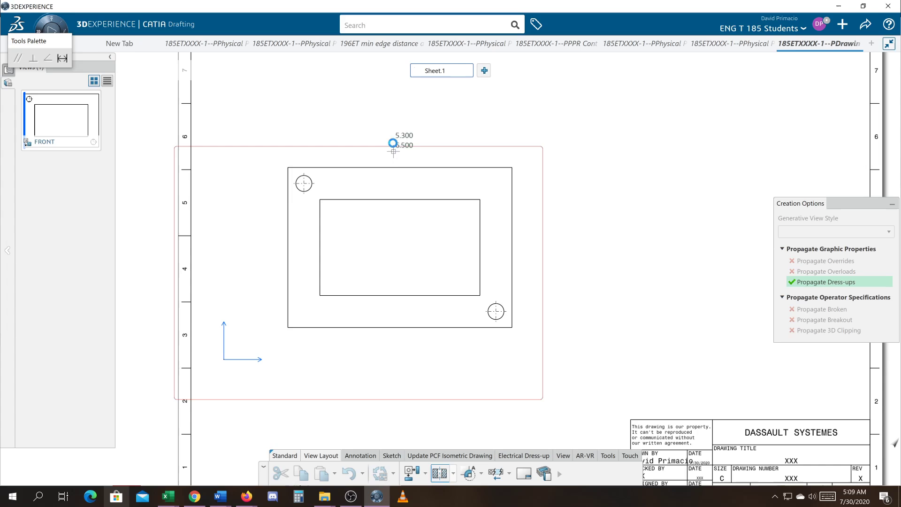
left_click(387, 120)
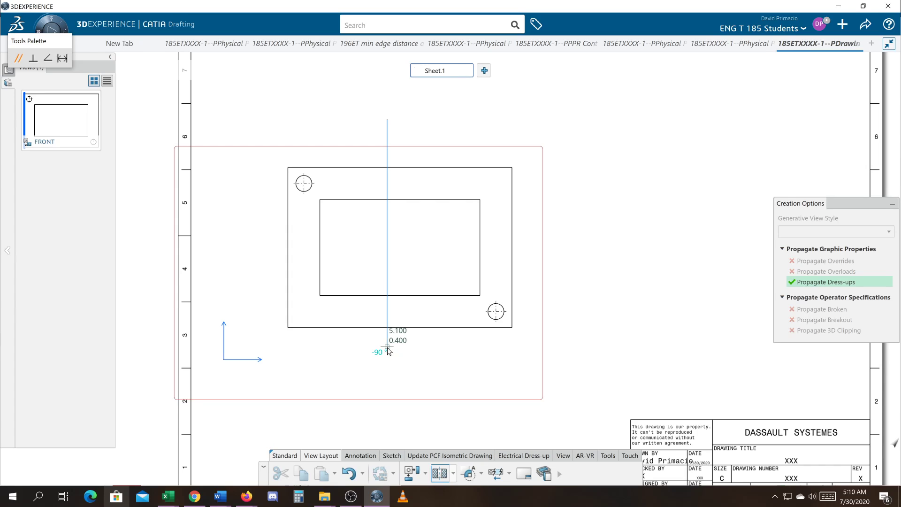
left_click(387, 347)
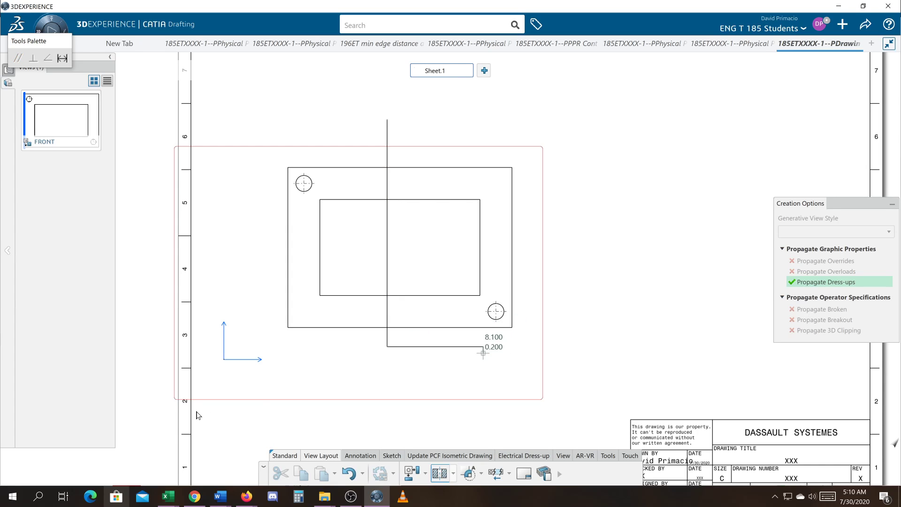
left_click(195, 346)
key("ctrl+z")
key("ctrl+z")
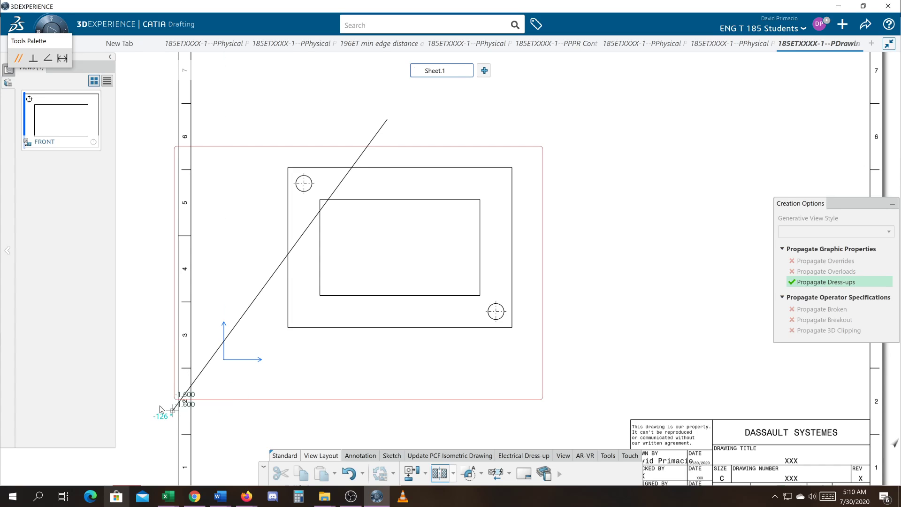
double_click(387, 349)
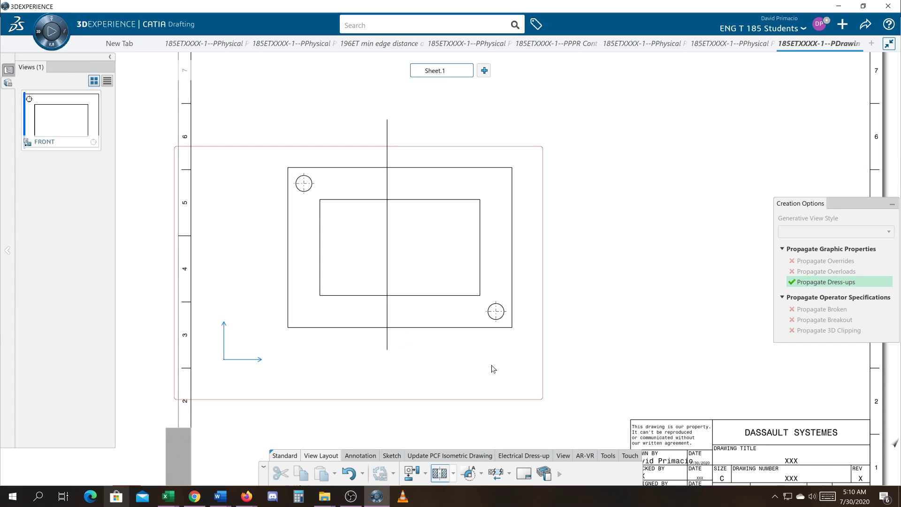
left_click(624, 319)
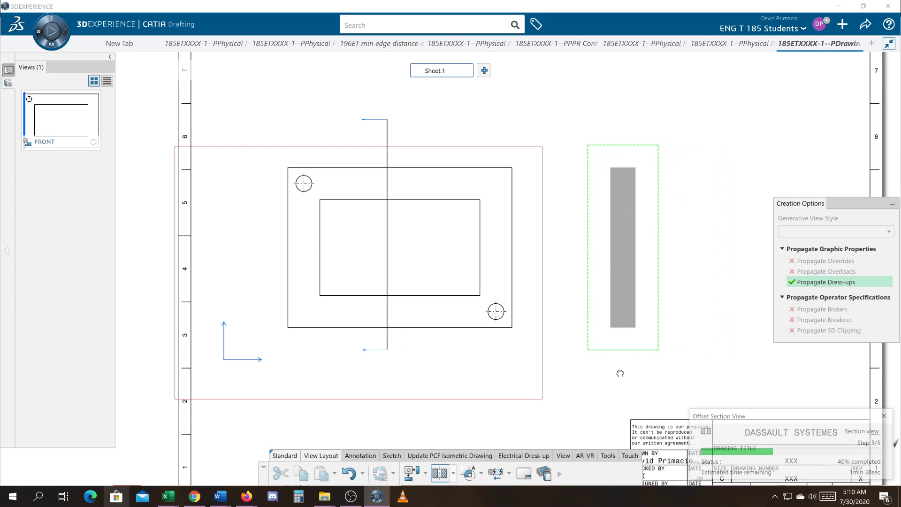